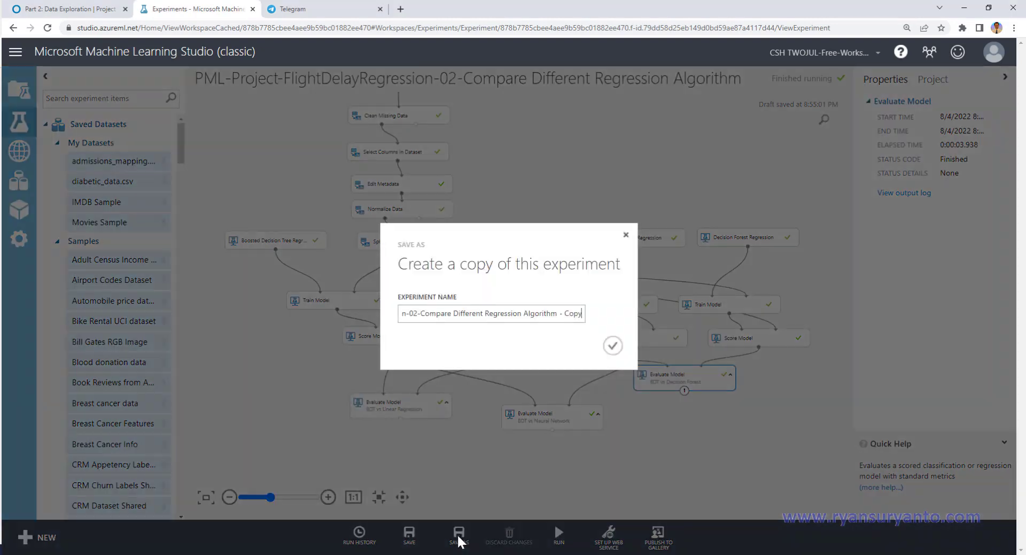
Step: Save a copy of the experiment as PML-Project-FlightDelayRegression-03-Tune Model Hyperparameters
{"action": "left_click", "coordinate": [414, 314]}
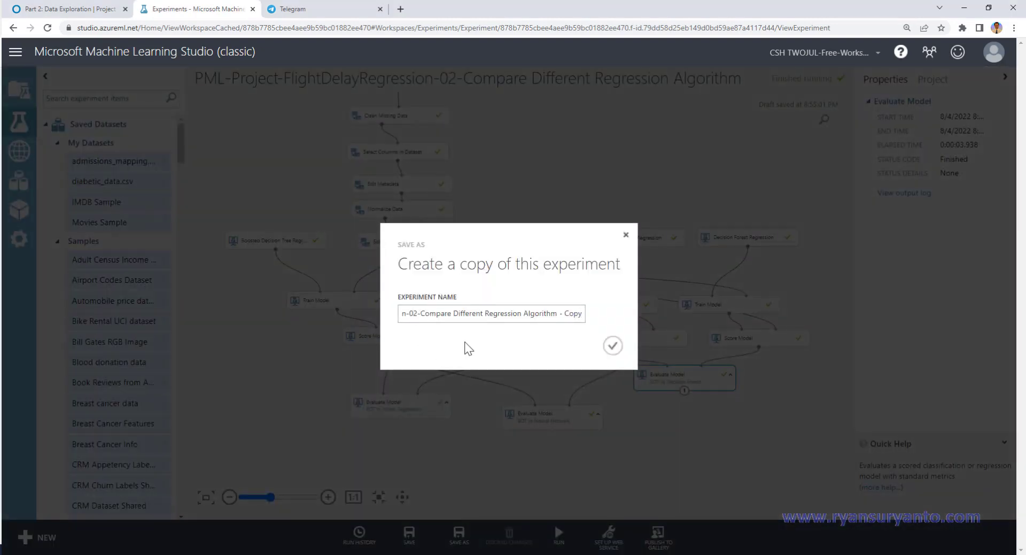
{"action": "key", "text": "Delete"}
{"action": "type", "text": "3"}
{"action": "key", "text": "Right"}
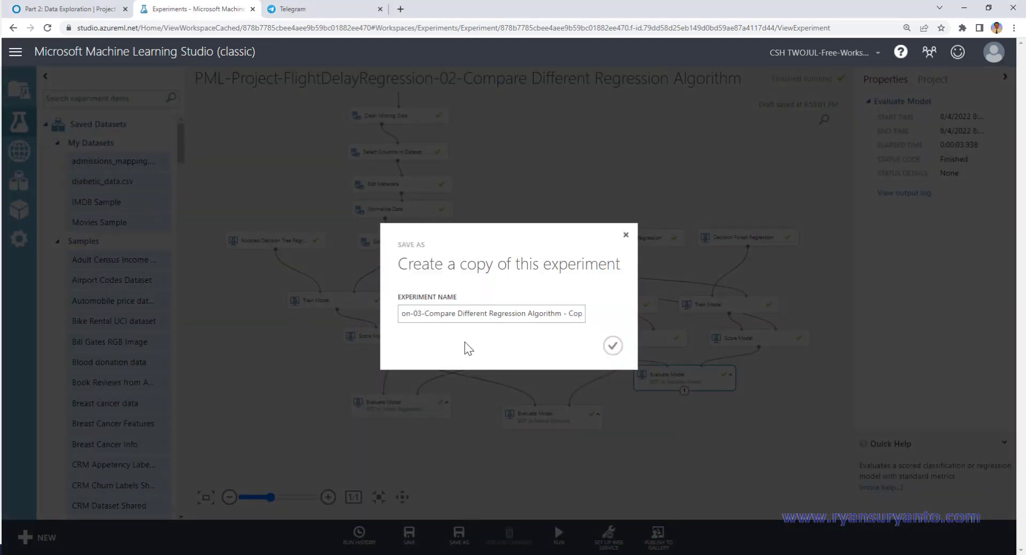
{"action": "key", "text": "shift+Right"}
{"action": "key", "text": "shift+Right"}
{"action": "key", "text": "shift+Right"}
{"action": "key", "text": "shift+Right"}
{"action": "key", "text": "shift+Right"}
{"action": "key", "text": "shift+Right"}
{"action": "key", "text": "shift+Right"}
{"action": "key", "text": "shift+Right"}
{"action": "key", "text": "shift+Right"}
{"action": "key", "text": "shift+Right"}
{"action": "key", "text": "shift+Right"}
{"action": "key", "text": "shift+Right"}
{"action": "key", "text": "shift+Right"}
{"action": "key", "text": "shift+Right"}
{"action": "key", "text": "shift+Right"}
{"action": "key", "text": "shift+Right"}
{"action": "key", "text": "shift+Right"}
{"action": "key", "text": "shift+Right"}
{"action": "key", "text": "shift+Right"}
{"action": "key", "text": "shift+Right"}
{"action": "key", "text": "shift+Right"}
{"action": "key", "text": "shift+Right"}
{"action": "key", "text": "shift+Right"}
{"action": "key", "text": "shift+Right"}
{"action": "key", "text": "shift+Right"}
{"action": "key", "text": "shift+Right"}
{"action": "key", "text": "shift+Right"}
{"action": "key", "text": "shift+Right"}
{"action": "key", "text": "shift+Right"}
{"action": "key", "text": "shift+Right"}
{"action": "key", "text": "shift+Right"}
{"action": "key", "text": "shift+Right"}
{"action": "key", "text": "shift+Right"}
{"action": "key", "text": "shift+Right"}
{"action": "key", "text": "shift+Right"}
{"action": "key", "text": "shift+Right"}
{"action": "key", "text": "shift+Right"}
{"action": "key", "text": "shift+Right"}
{"action": "key", "text": "shift+Right"}
{"action": "key", "text": "shift+Right"}
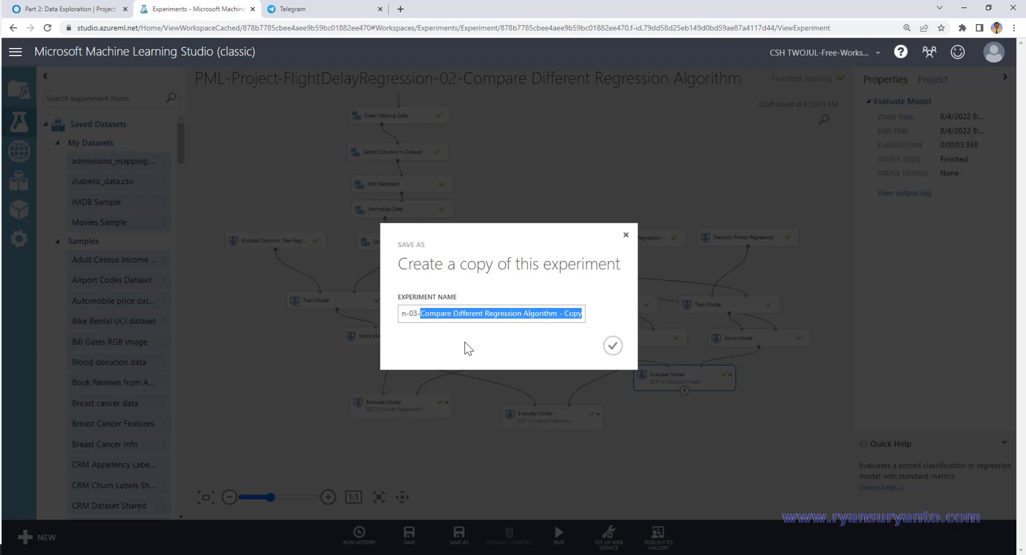
{"action": "type", "text": "Tune"}
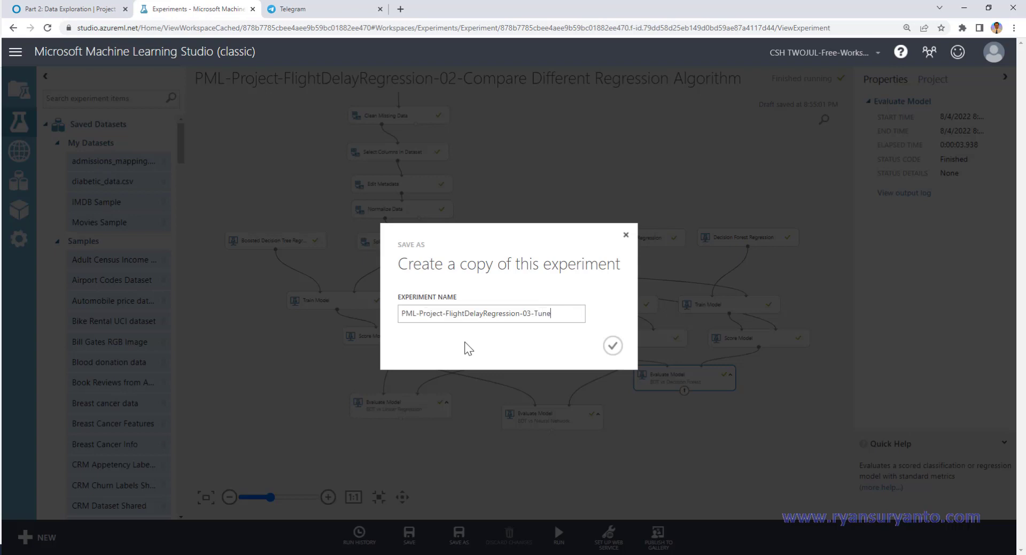
{"action": "type", "text": " Model Hyperpa"}
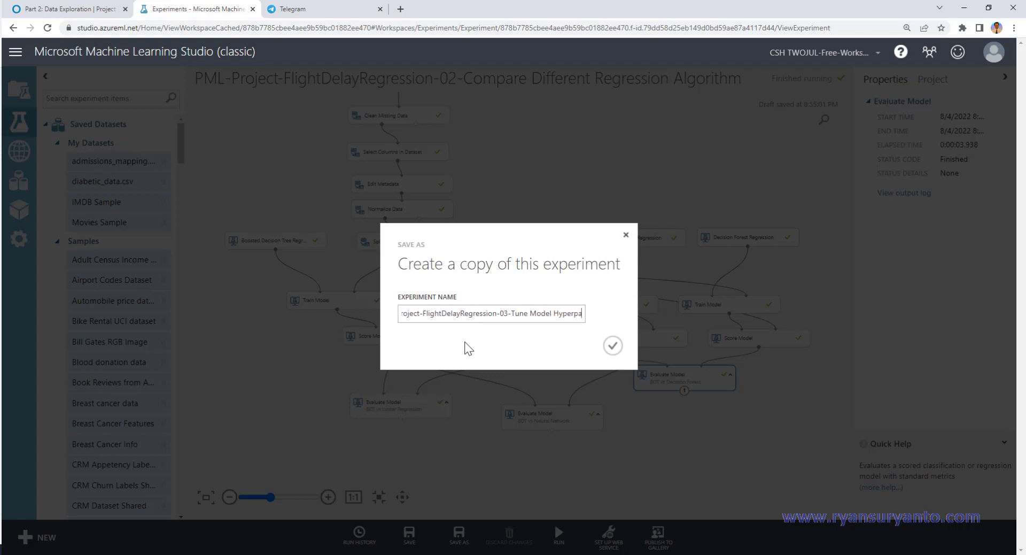
{"action": "type", "text": "rameter"}
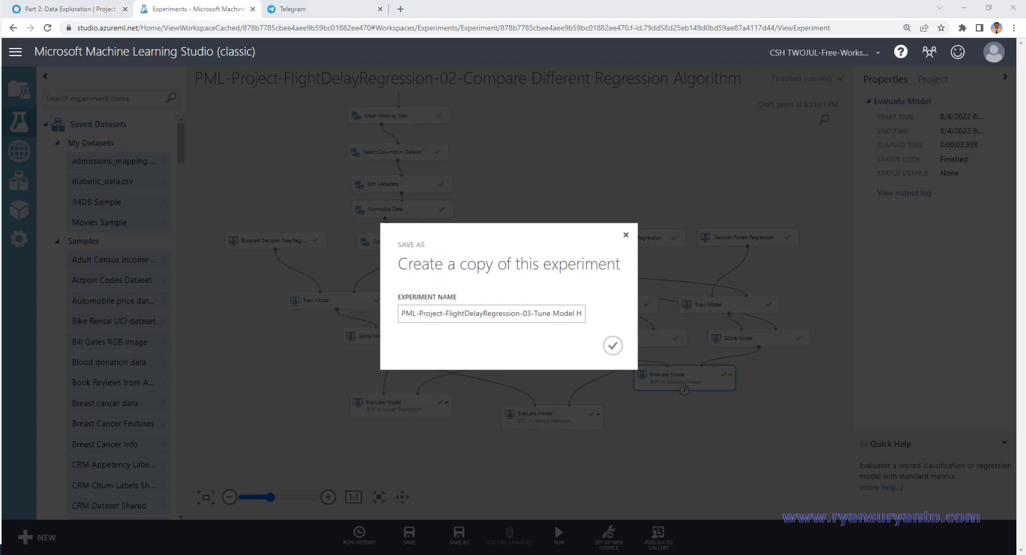
{"action": "left_click", "coordinate": [553, 314]}
{"action": "key", "text": "Right"}
{"action": "key", "text": "Right"}
{"action": "key", "text": "Right"}
{"action": "key", "text": "Right"}
{"action": "key", "text": "Right"}
{"action": "key", "text": "Right"}
{"action": "key", "text": "Right"}
{"action": "key", "text": "Right"}
{"action": "key", "text": "Right"}
{"action": "key", "text": "Right"}
{"action": "key", "text": "Right"}
{"action": "key", "text": "Right"}
{"action": "key", "text": "Right"}
{"action": "key", "text": "Right"}
{"action": "key", "text": "Right"}
{"action": "key", "text": "Right"}
{"action": "key", "text": "Right"}
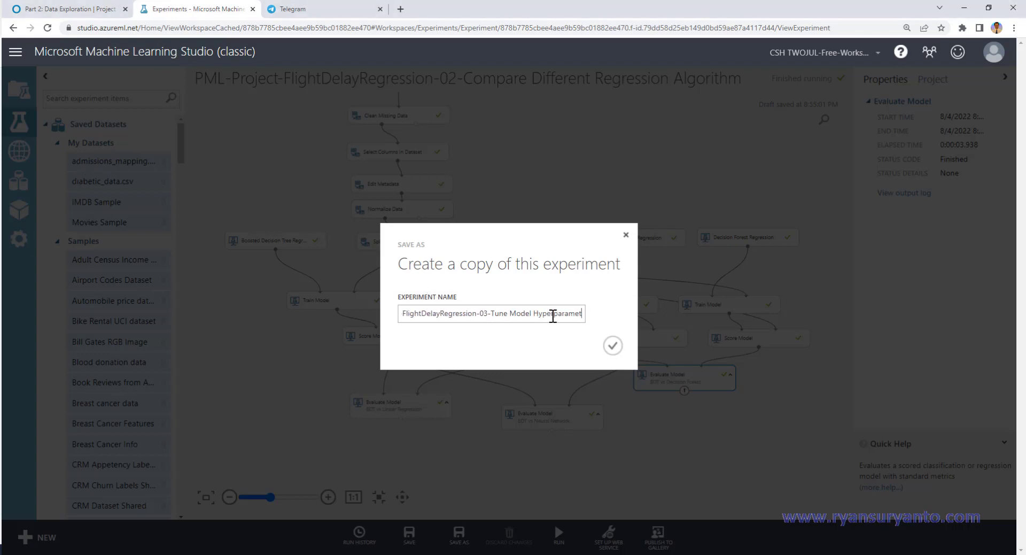
{"action": "type", "text": "s"}
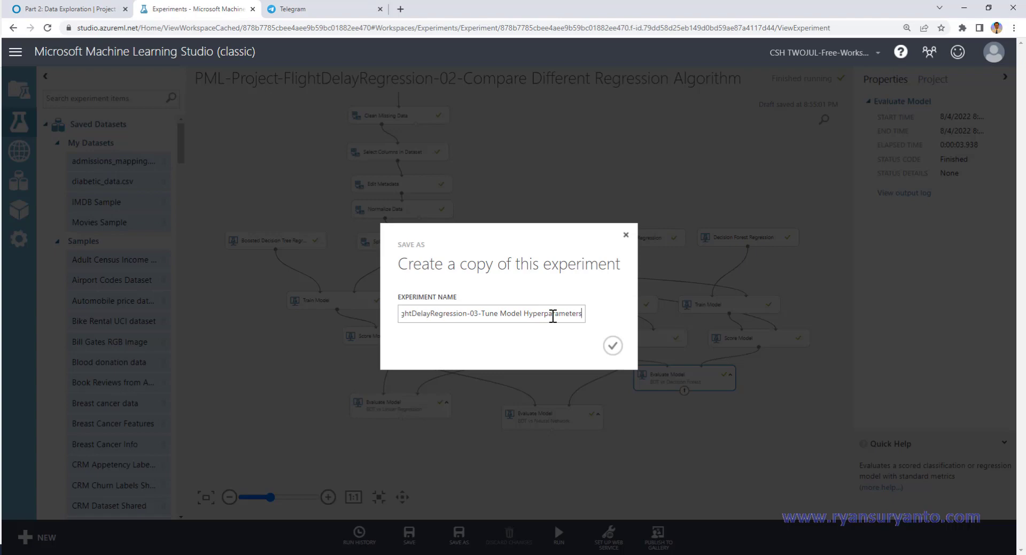
{"action": "left_click", "coordinate": [613, 346]}
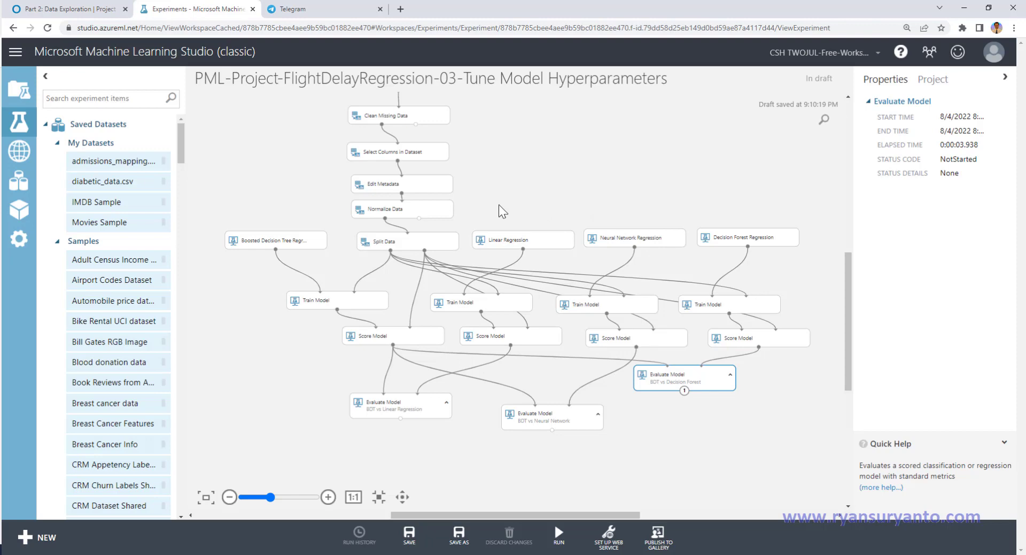
Step: Delete the Linear Regression module and the entire Neural Network and Decision Forest branches, keeping the second Train Model and Score Model
{"action": "left_click_drag", "start_coordinate": [471, 196], "coordinate": [821, 432]}
{"action": "key", "text": "Delete"}
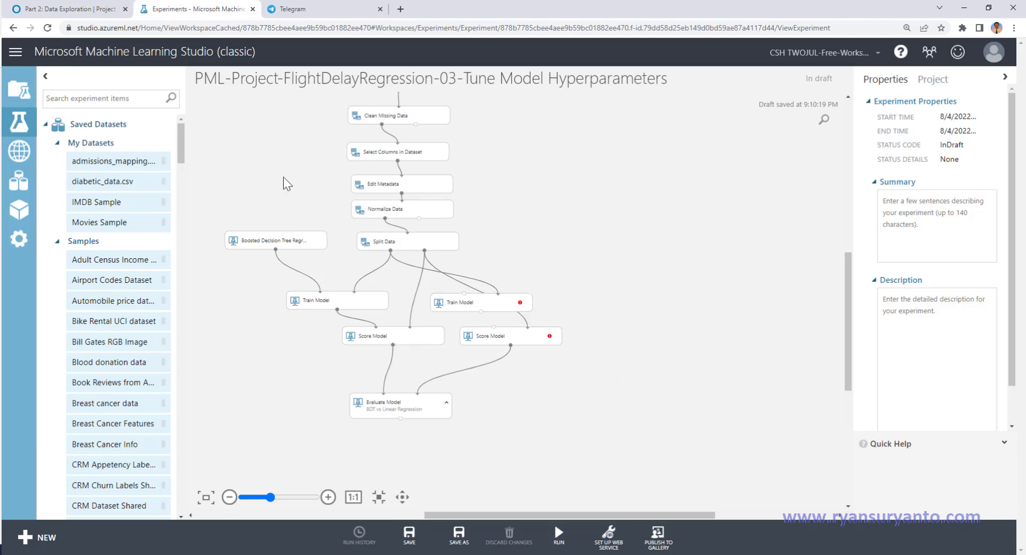
Step: Duplicate the Boosted Decision Tree Regression module and place the copy on the other side of Split Data
{"action": "left_click", "coordinate": [92, 97]}
{"action": "type", "text": "boo"}
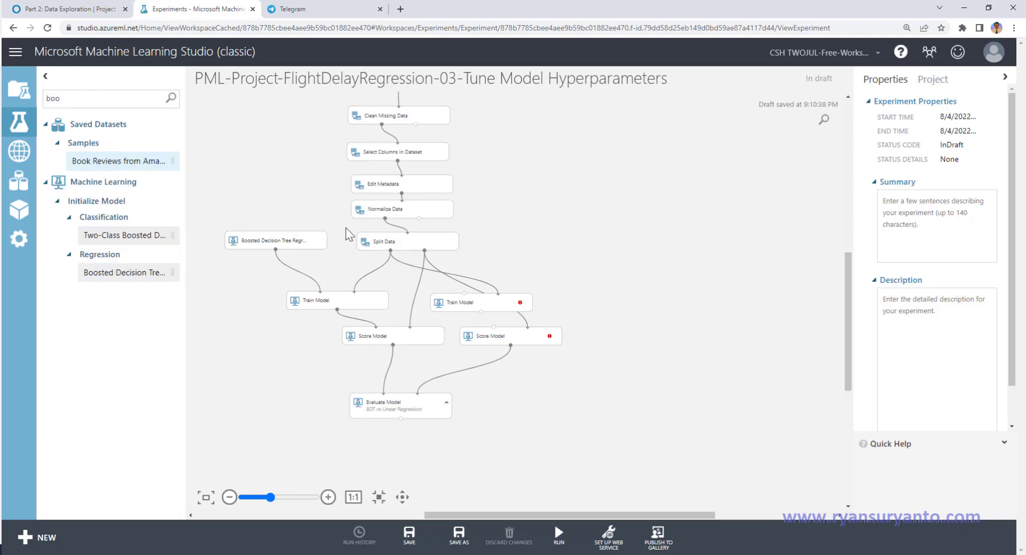
{"action": "left_click", "coordinate": [257, 244]}
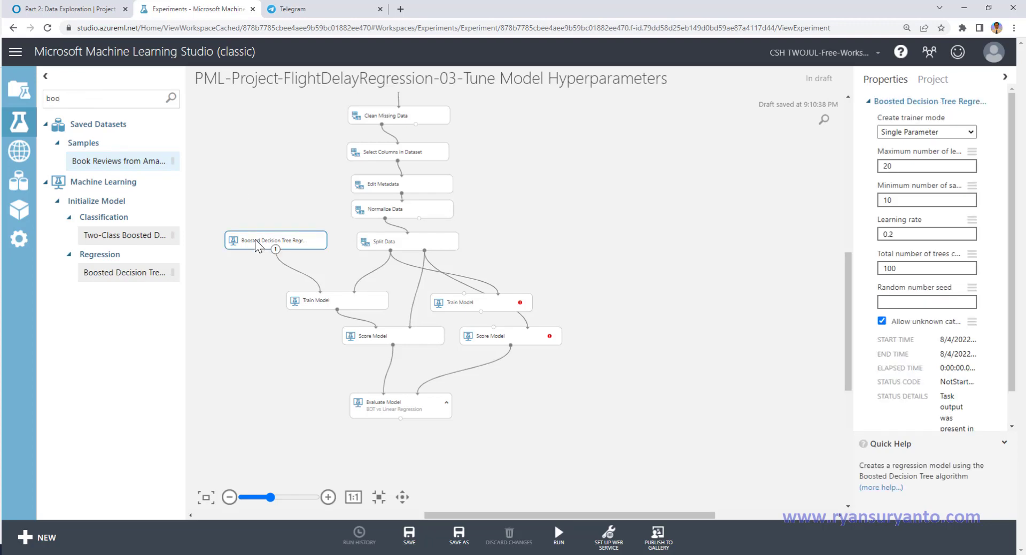
{"action": "left_click", "coordinate": [538, 236]}
{"action": "key", "text": "ctrl+v"}
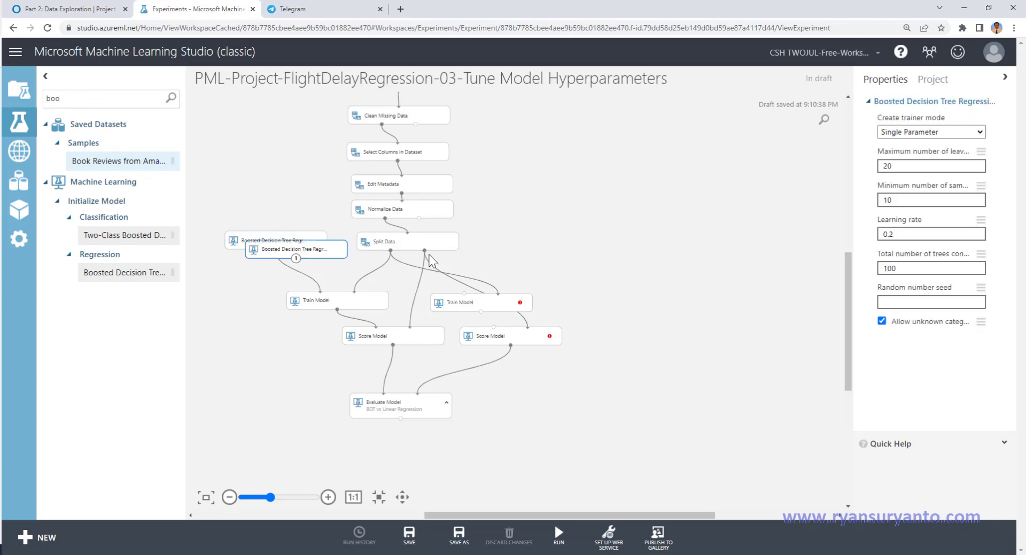
{"action": "left_click_drag", "start_coordinate": [349, 258], "coordinate": [644, 243]}
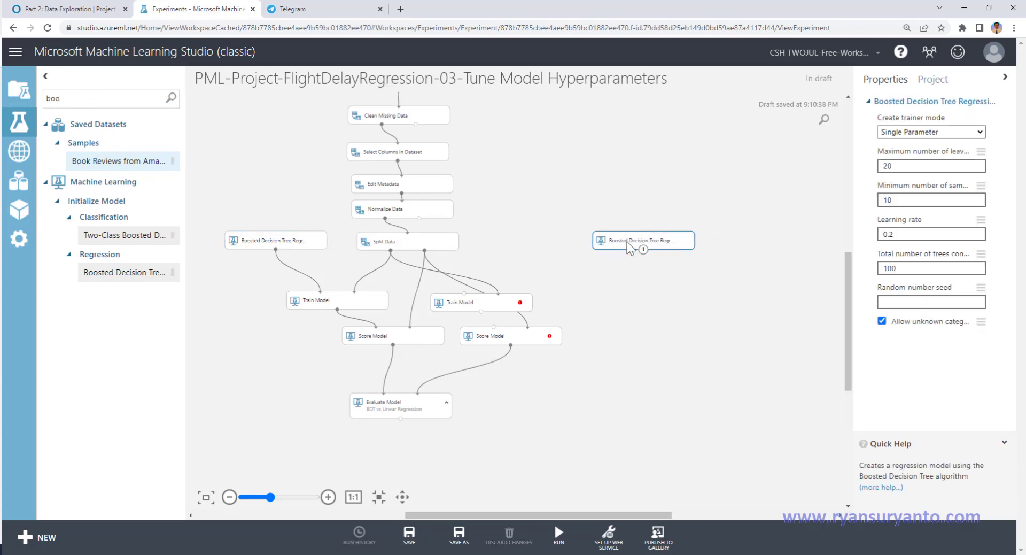
Step: Add a Tune Model Hyperparameters module and feed it the copied Boosted Decision Tree Regression and Split Data's first output
{"action": "left_click_drag", "start_coordinate": [108, 101], "coordinate": [46, 101]}
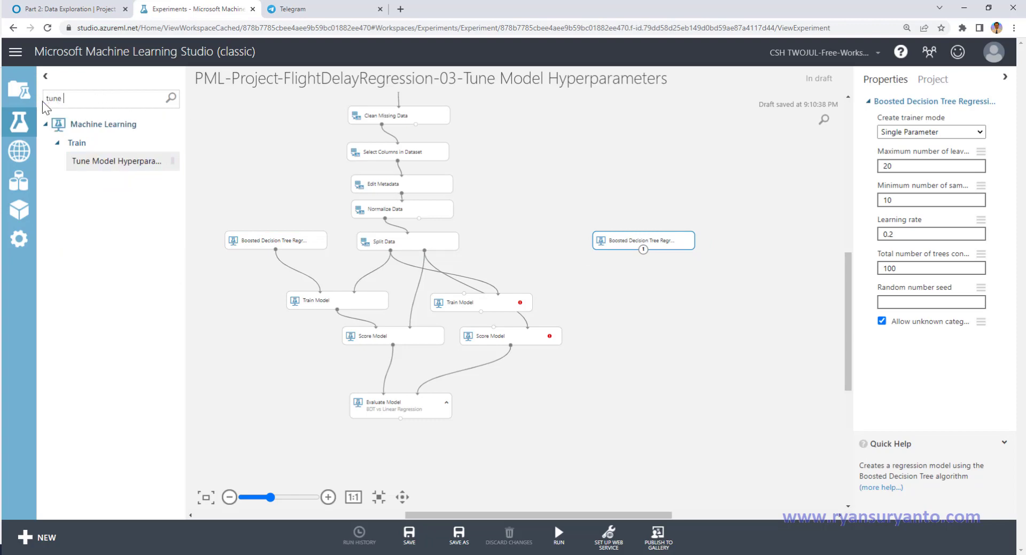
{"action": "left_click_drag", "start_coordinate": [69, 163], "coordinate": [614, 302]}
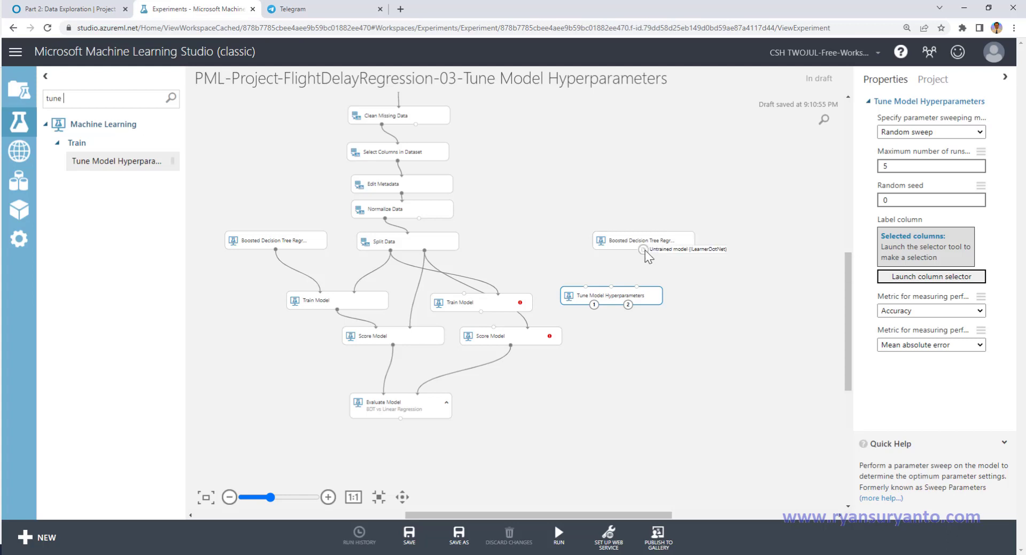
{"action": "left_click_drag", "start_coordinate": [644, 250], "coordinate": [602, 291]}
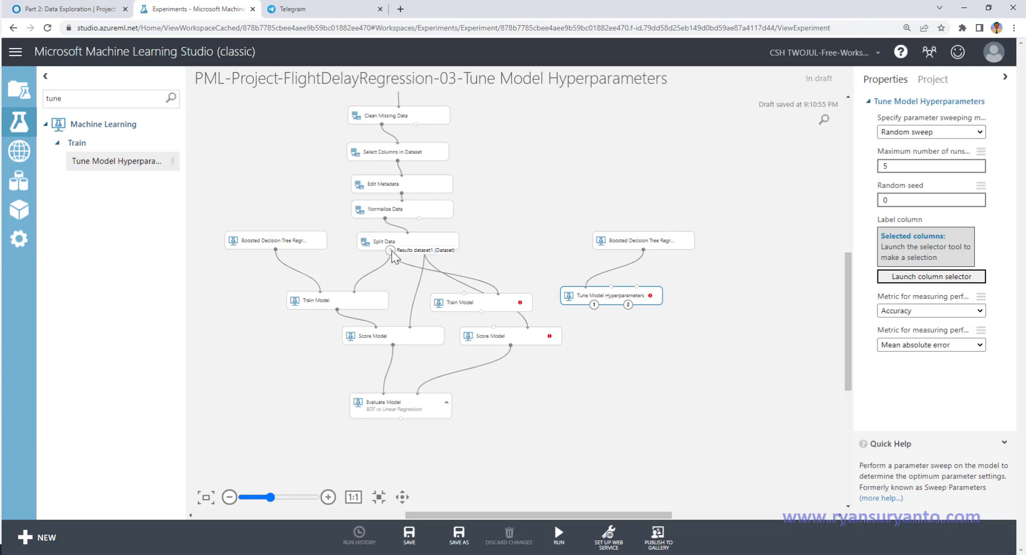
{"action": "left_click_drag", "start_coordinate": [390, 249], "coordinate": [610, 293]}
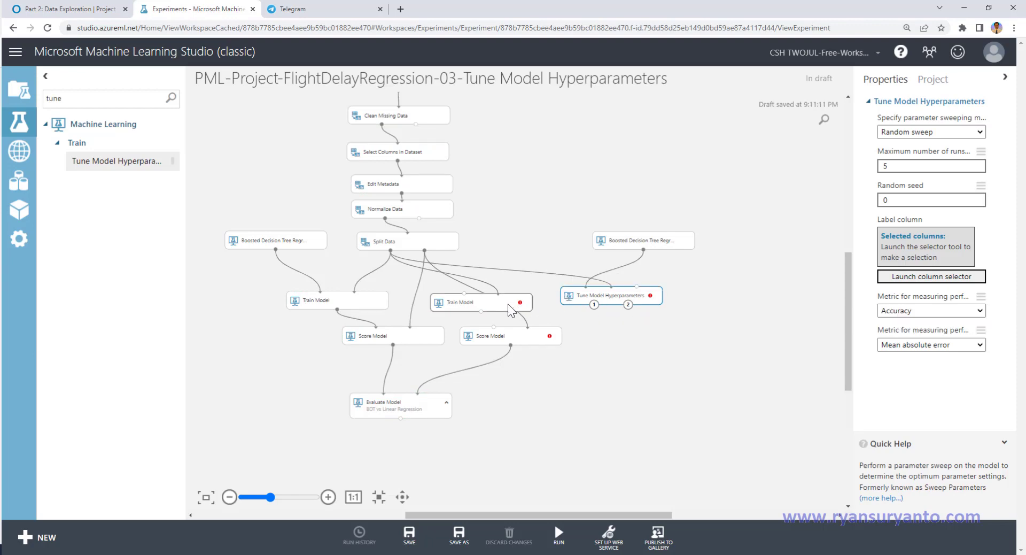
Step: Delete the leftover Train Model and connect Tune Model Hyperparameters' second output to the second Score Model's model input
{"action": "left_click", "coordinate": [481, 306]}
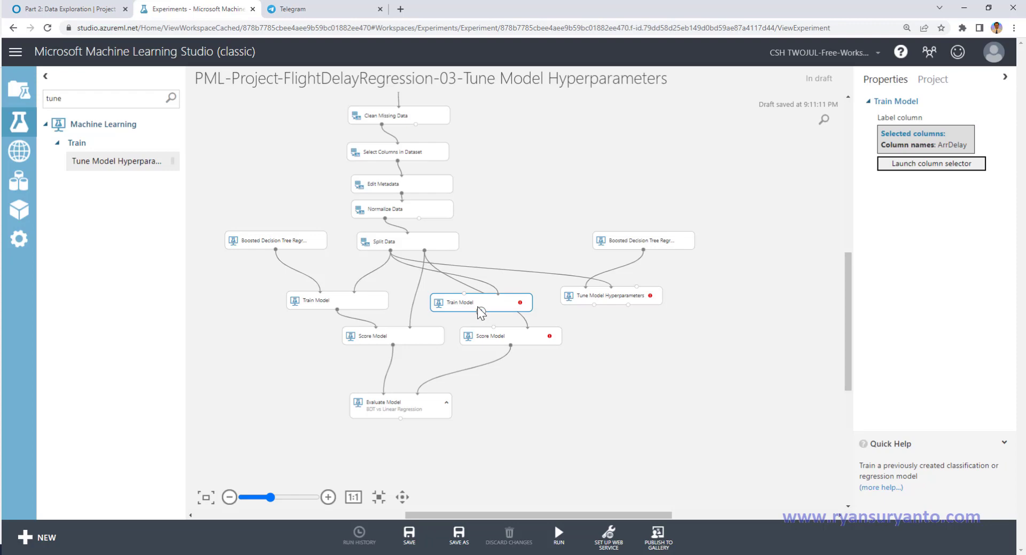
{"action": "key", "text": "Delete"}
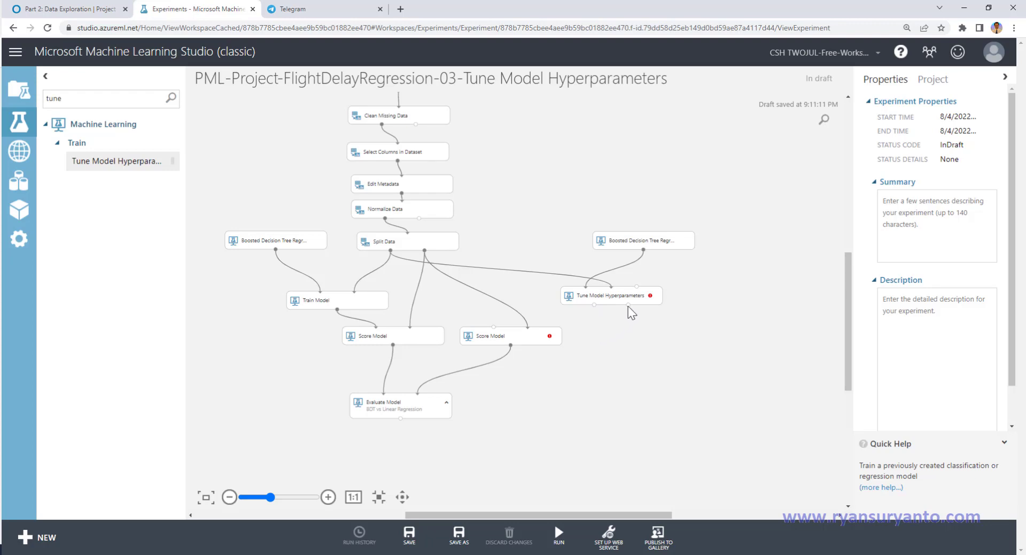
{"action": "left_click_drag", "start_coordinate": [629, 305], "coordinate": [496, 335]}
Step: Set the copied Boosted Decision Tree Regression's trainer mode to Parameter Range and position it just above Tune Model Hyperparameters
{"action": "left_click", "coordinate": [611, 300]}
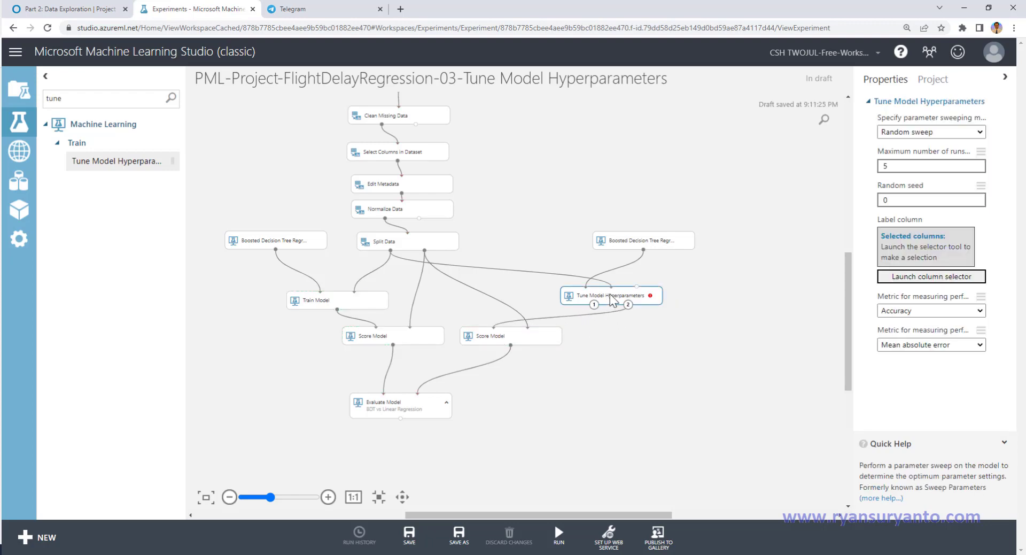
{"action": "left_click_drag", "start_coordinate": [609, 246], "coordinate": [588, 248]}
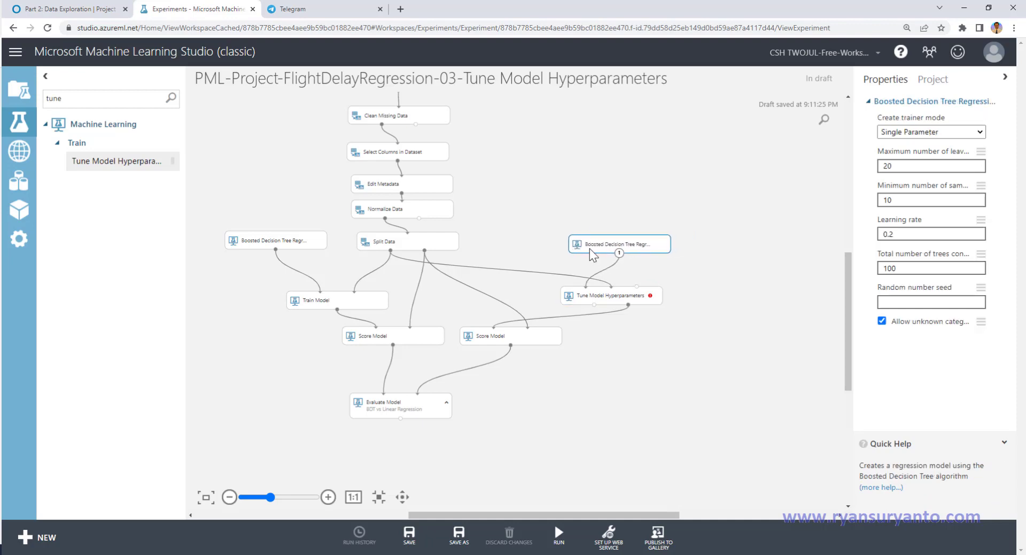
{"action": "left_click", "coordinate": [937, 134]}
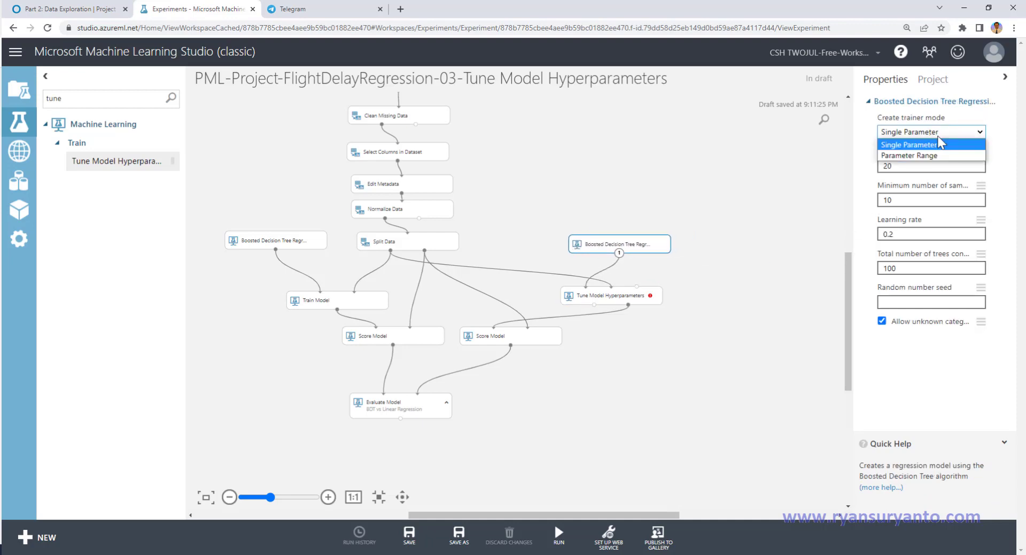
{"action": "left_click", "coordinate": [938, 152]}
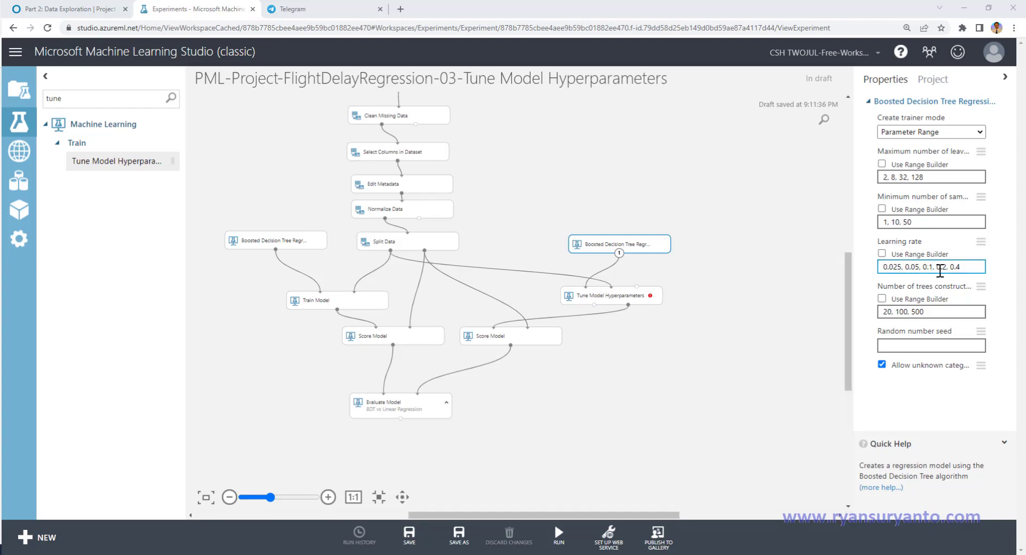
{"action": "left_click", "coordinate": [963, 268]}
{"action": "left_click_drag", "start_coordinate": [609, 246], "coordinate": [593, 250]}
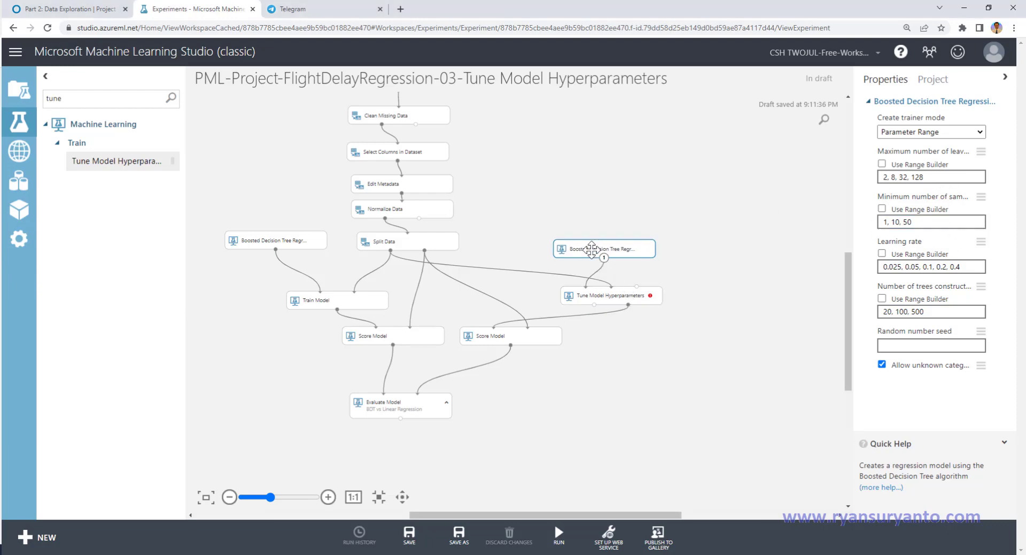
Step: Select ArrDelay as the label column of the Tune Model Hyperparameters module
{"action": "left_click", "coordinate": [607, 293]}
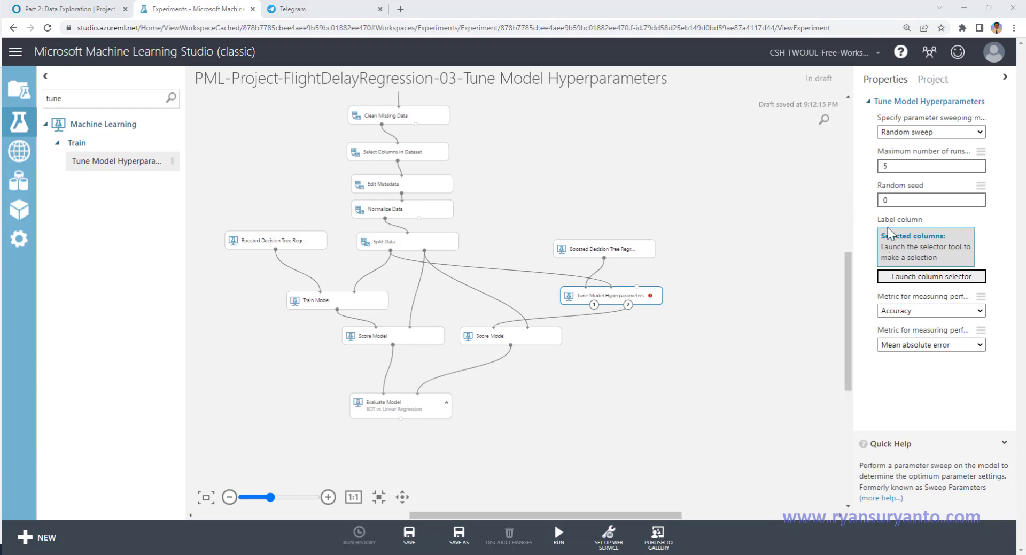
{"action": "left_click", "coordinate": [887, 202]}
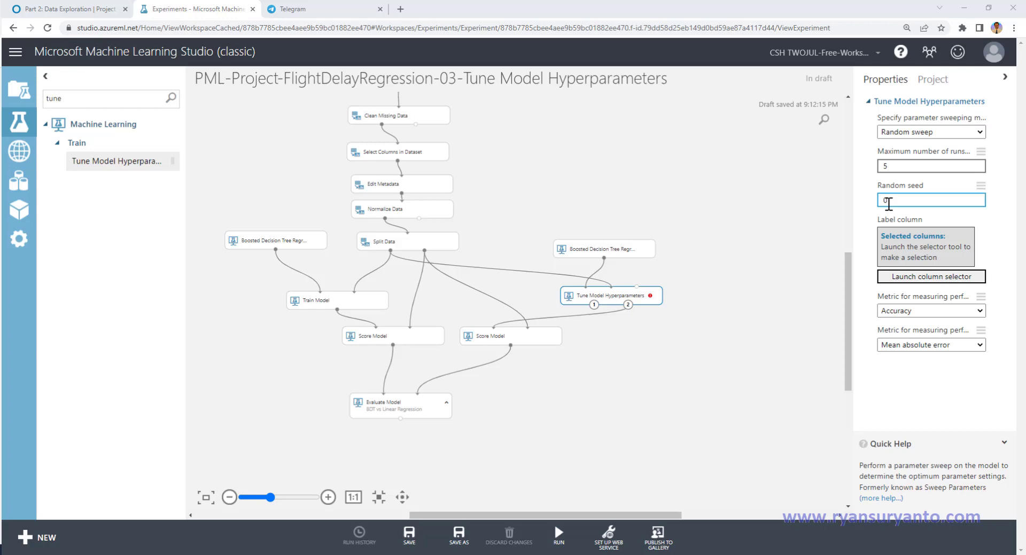
{"action": "left_click", "coordinate": [909, 222]}
{"action": "left_click", "coordinate": [916, 278]}
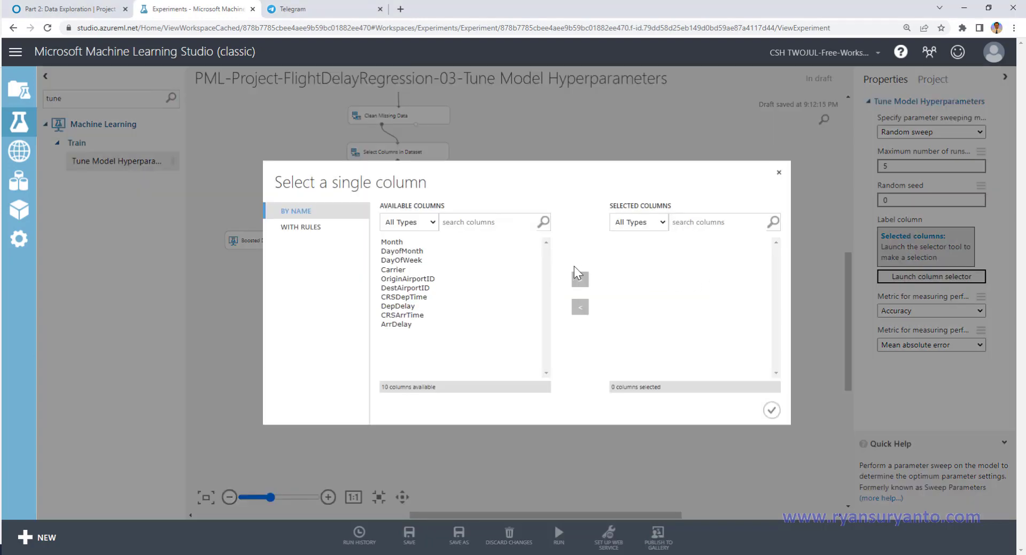
{"action": "left_click", "coordinate": [414, 324]}
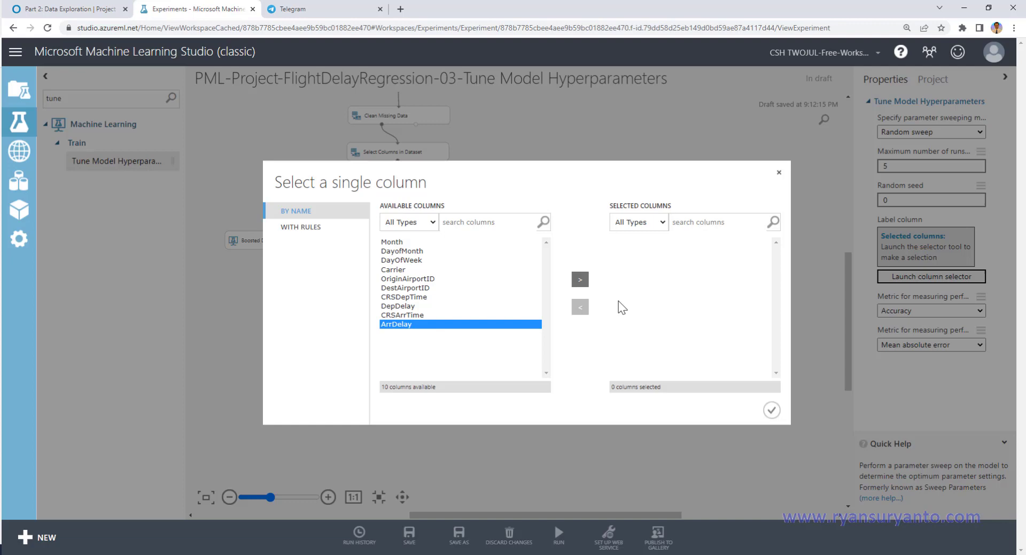
{"action": "left_click", "coordinate": [583, 281]}
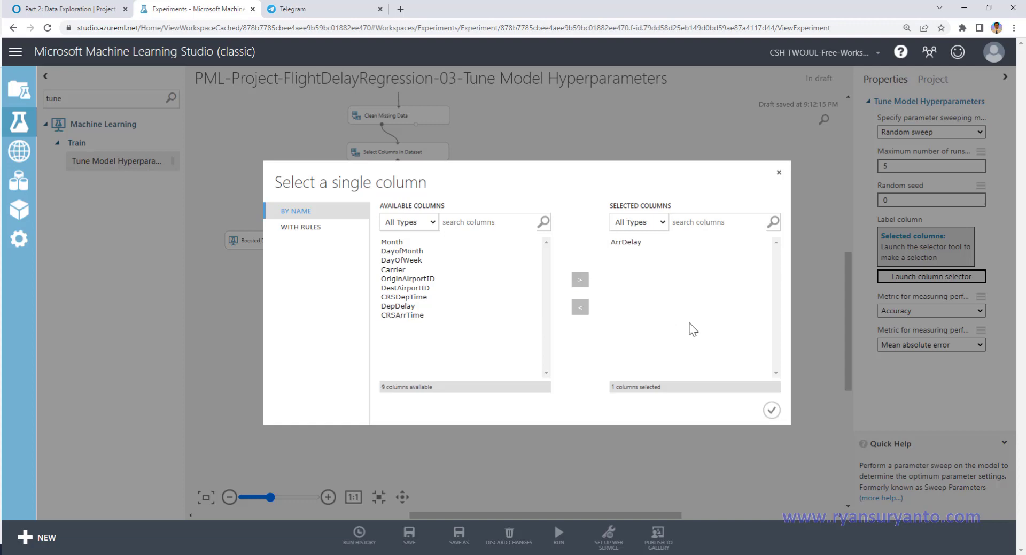
{"action": "left_click", "coordinate": [771, 410]}
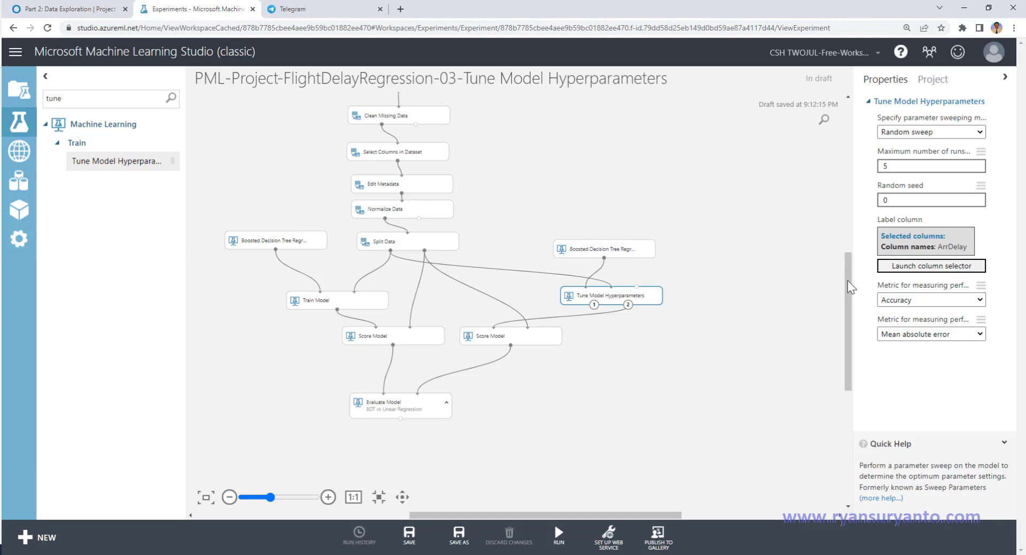
Step: Set Tune Model Hyperparameters' regression metric to Root of mean squared error, move it closer to Score Model, and save the experiment
{"action": "left_click", "coordinate": [934, 334]}
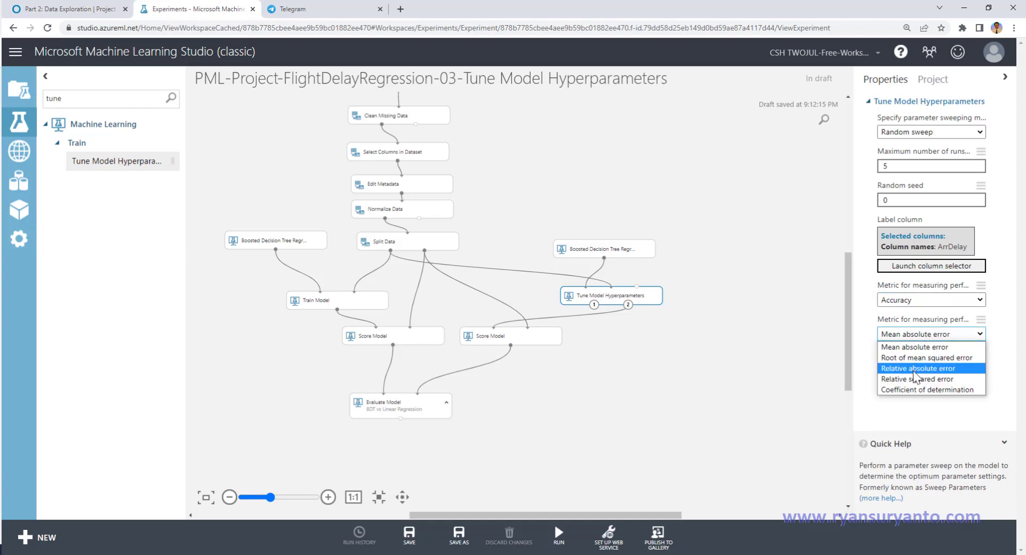
{"action": "left_click", "coordinate": [917, 357]}
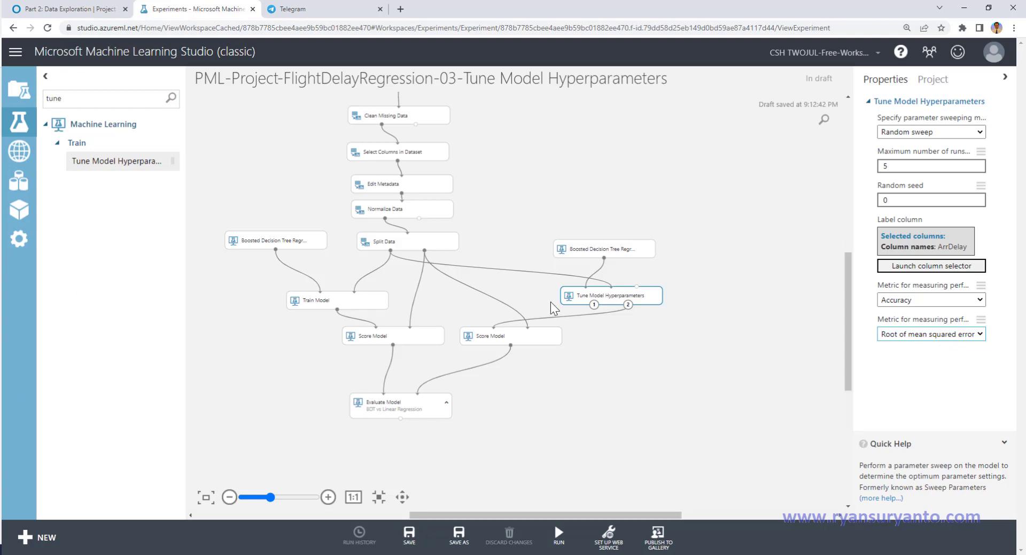
{"action": "left_click_drag", "start_coordinate": [590, 296], "coordinate": [531, 294]}
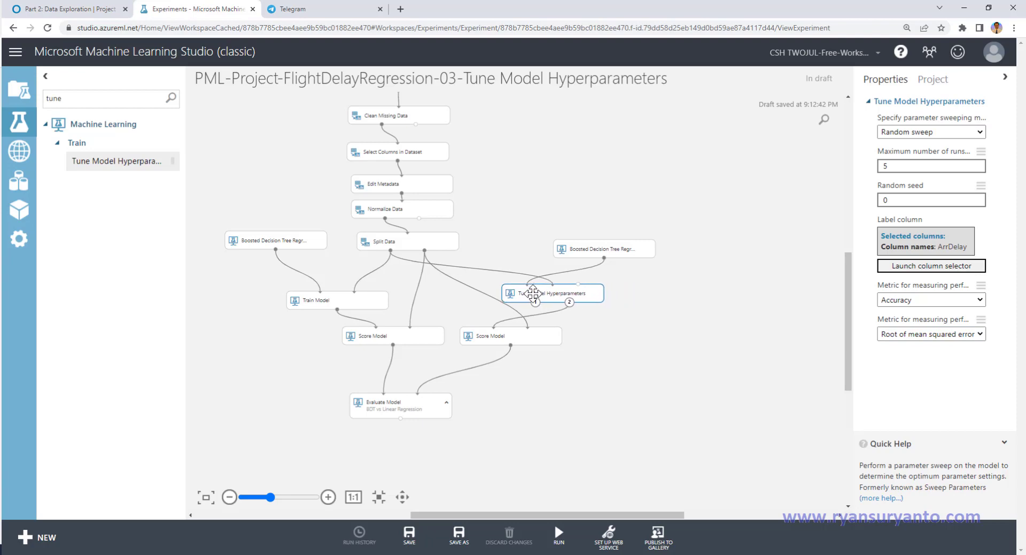
{"action": "left_click", "coordinate": [410, 535]}
Step: Examine the Split Data module's output options and split settings
{"action": "right_click", "coordinate": [390, 250]}
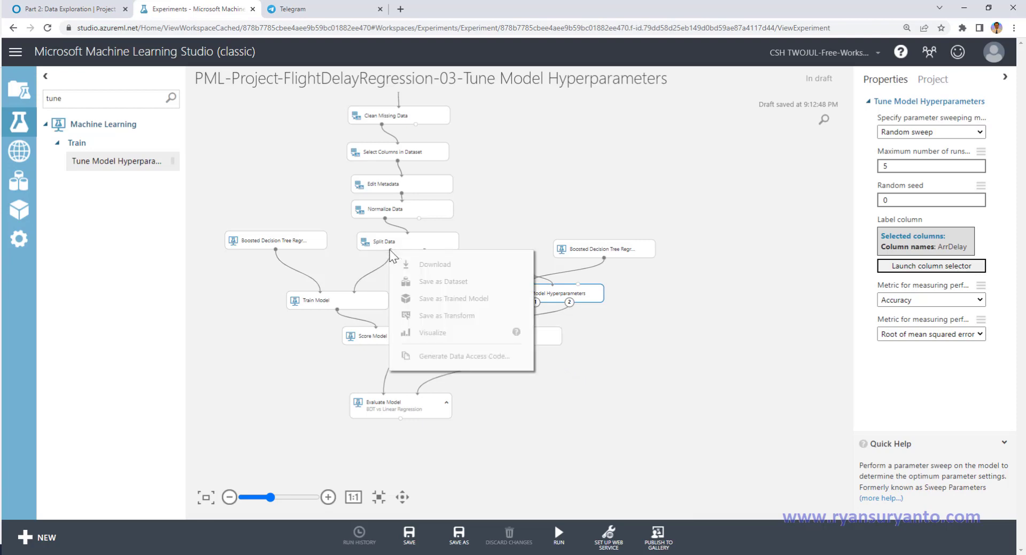
{"action": "left_click", "coordinate": [426, 240]}
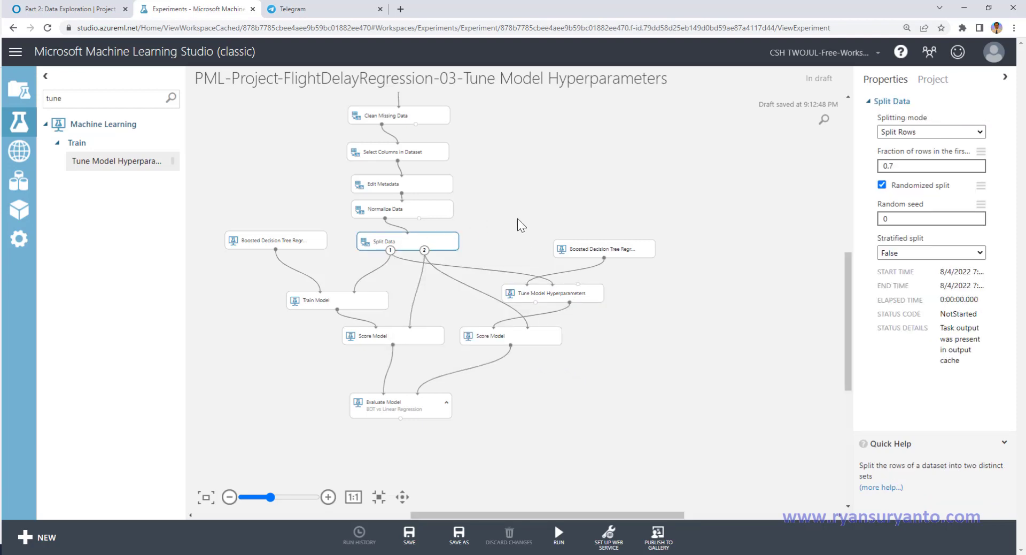
Step: Save the experiment and remove the connection from Split Data to Tune Model Hyperparameters
{"action": "left_click", "coordinate": [409, 534]}
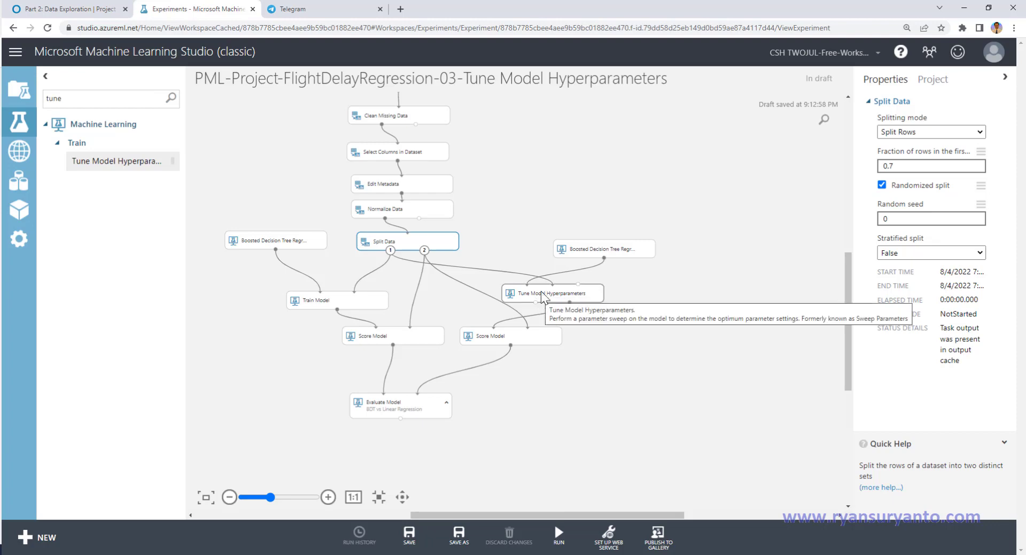
{"action": "left_click_drag", "start_coordinate": [543, 296], "coordinate": [560, 302]}
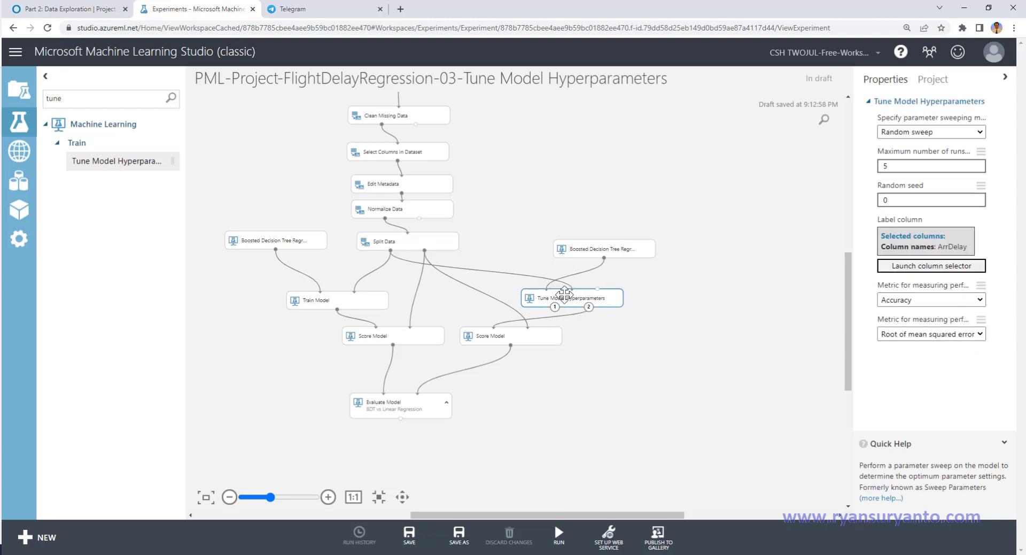
{"action": "left_click", "coordinate": [495, 272]}
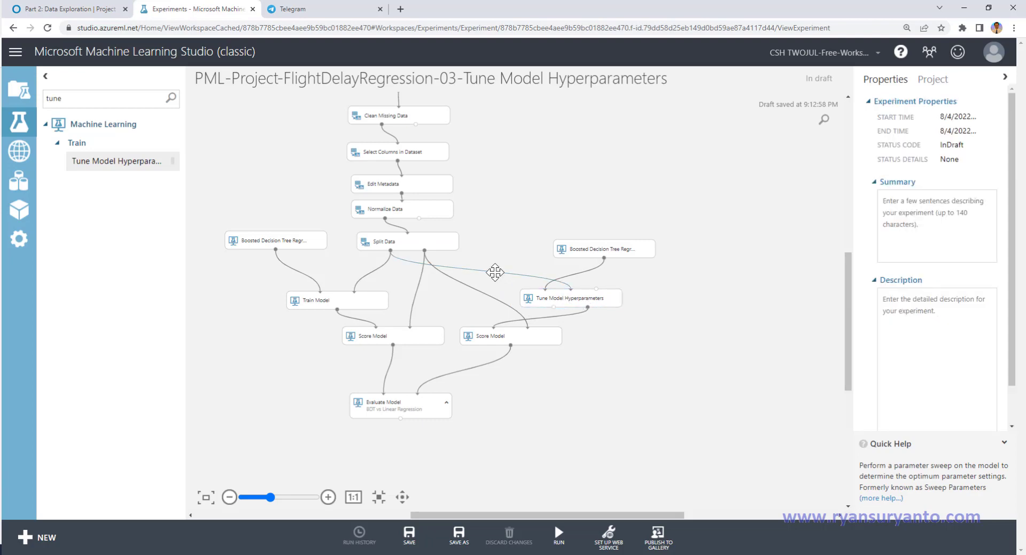
{"action": "key", "text": "Delete"}
Step: Insert a Partition and Sample module between Split Data's first output and Tune Model Hyperparameters, with a sampling rate of 0.1
{"action": "left_click_drag", "start_coordinate": [79, 100], "coordinate": [39, 100]}
{"action": "type", "text": "parti"}
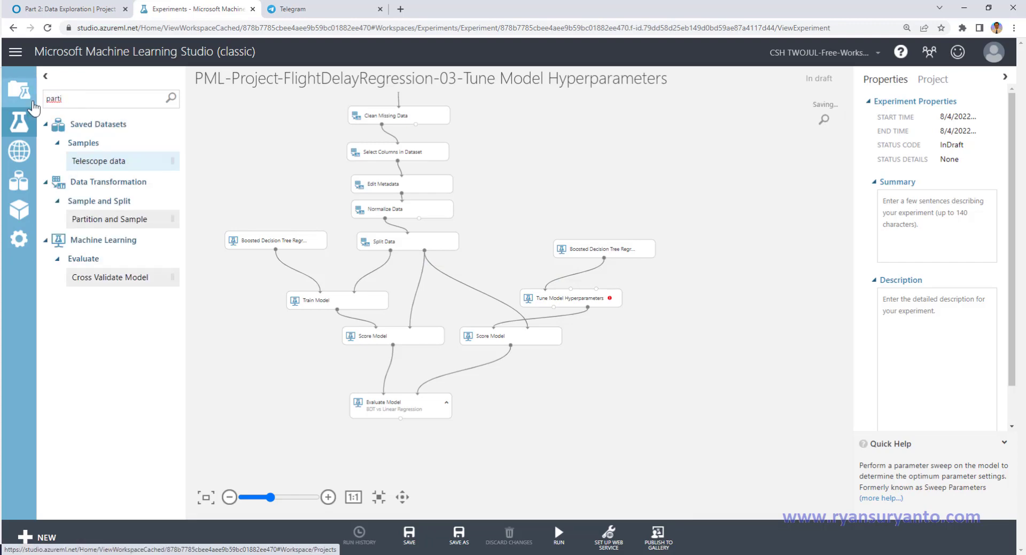
{"action": "left_click_drag", "start_coordinate": [83, 219], "coordinate": [531, 279]}
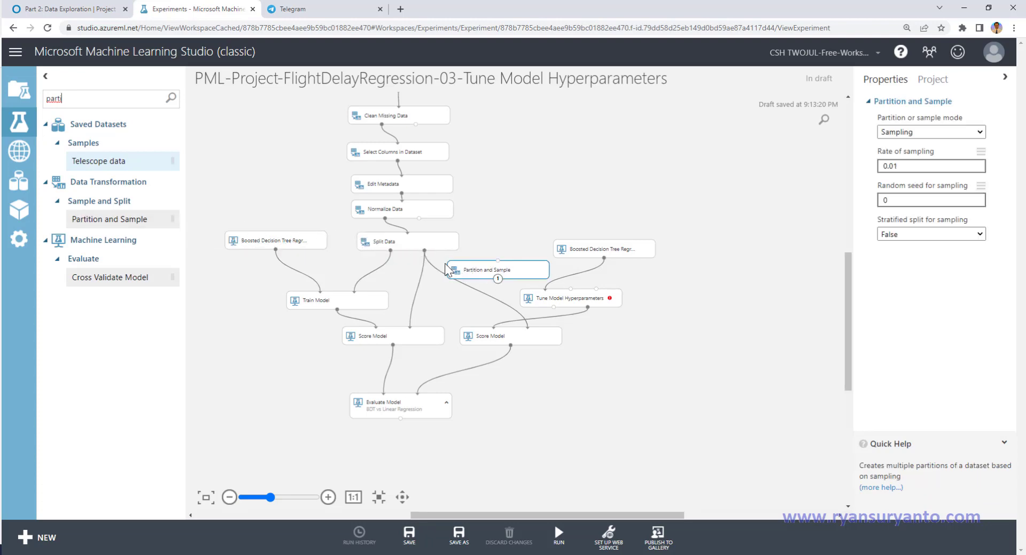
{"action": "mouse_move", "coordinate": [390, 250]}
{"action": "left_mouse_down"}
{"action": "mouse_move", "coordinate": [492, 263]}
{"action": "mouse_move", "coordinate": [545, 293]}
{"action": "mouse_move", "coordinate": [571, 290]}
{"action": "left_mouse_up"}
{"action": "left_click_drag", "start_coordinate": [900, 165], "coordinate": [842, 166]}
{"action": "type", "text": ".1"}
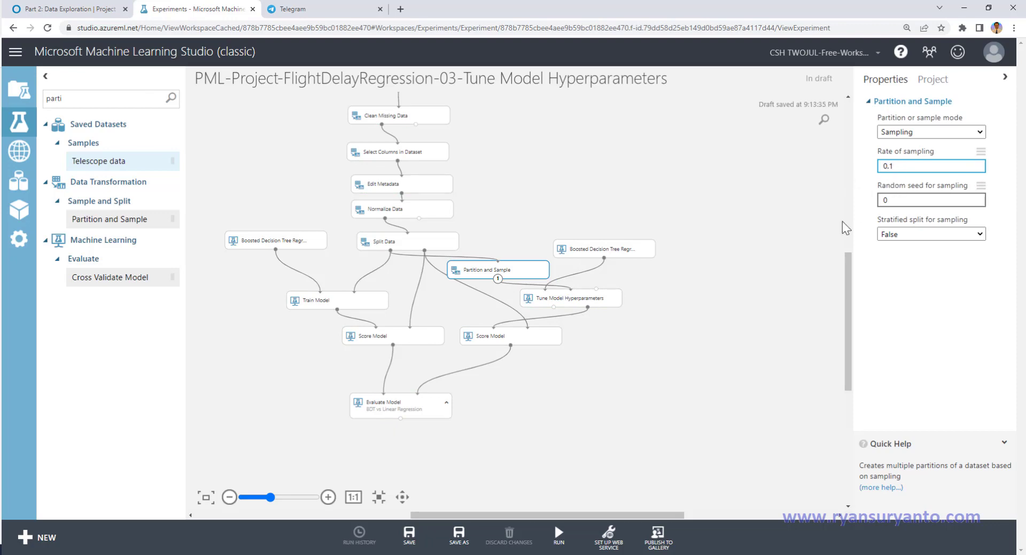
Step: Add the comment "To reduce the data for training" to the Partition and Sample module and expand it
{"action": "left_click", "coordinate": [745, 261]}
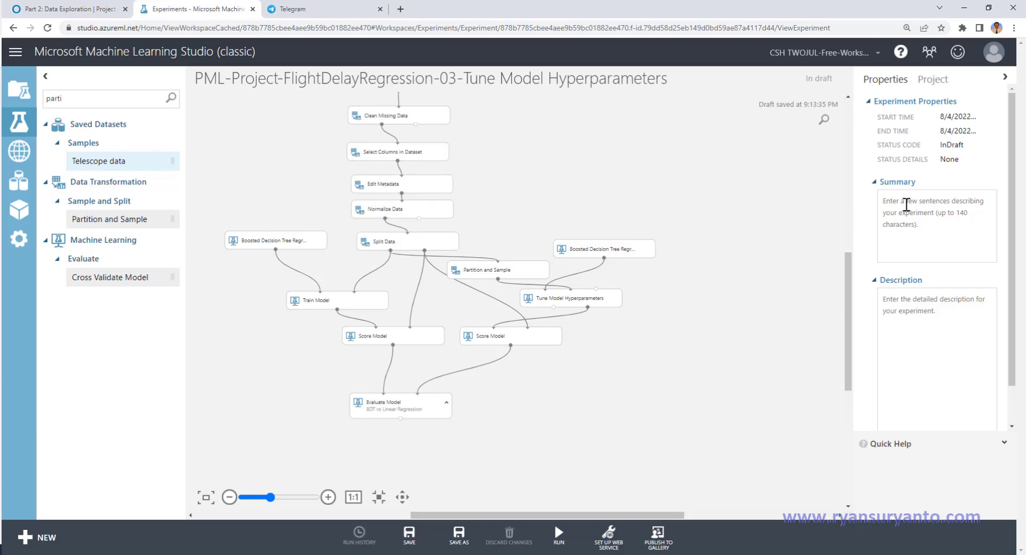
{"action": "left_click_drag", "start_coordinate": [515, 271], "coordinate": [512, 264]}
{"action": "right_click", "coordinate": [513, 270]}
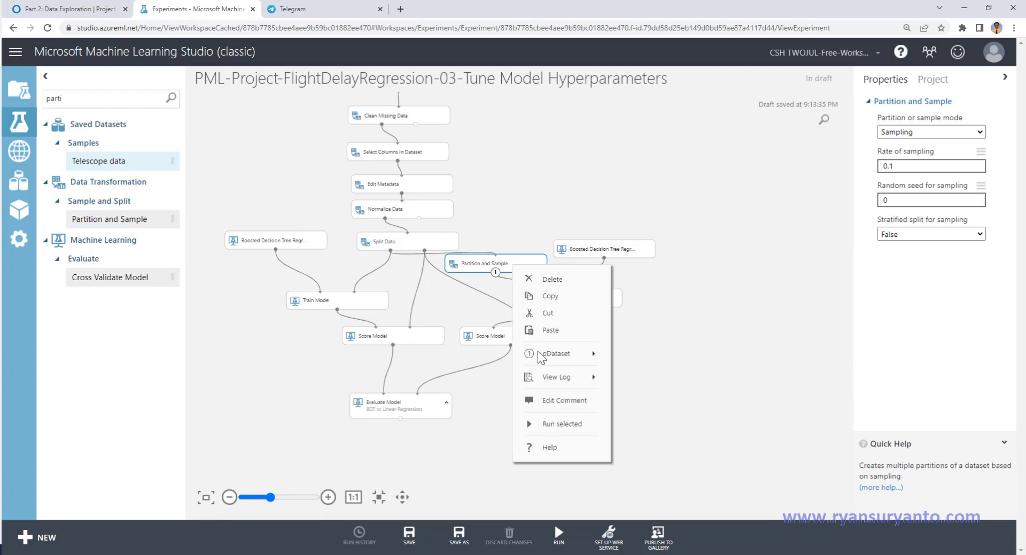
{"action": "left_click", "coordinate": [560, 399]}
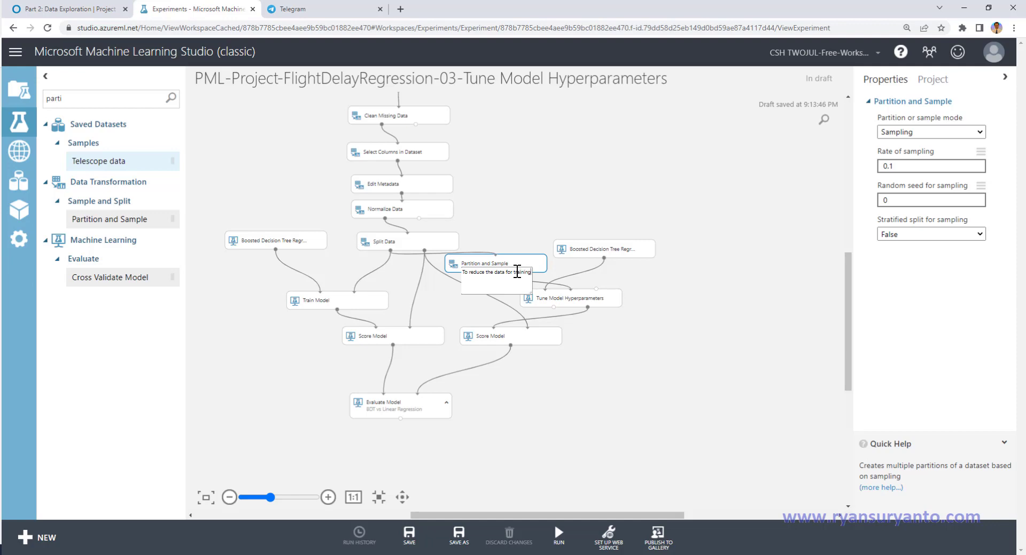
{"action": "left_click", "coordinate": [686, 407]}
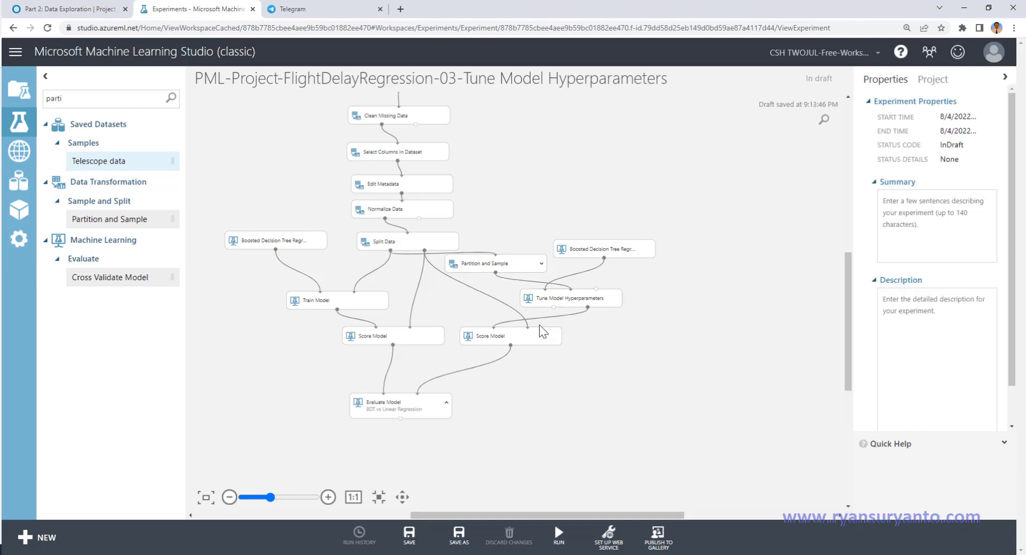
{"action": "left_click", "coordinate": [541, 263]}
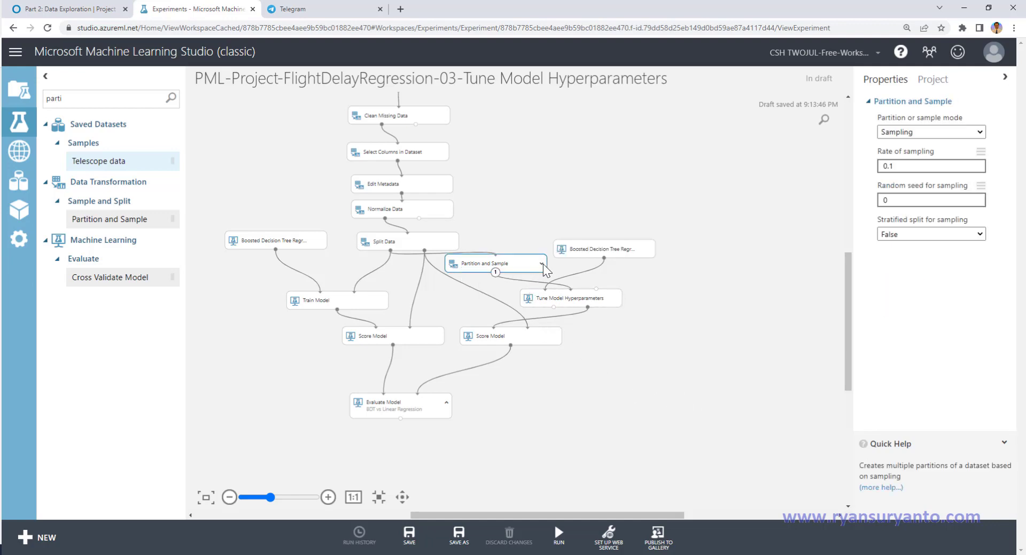
Step: Space out the Partition and Sample, Tune Model Hyperparameters and Train Model modules by shifting them slightly down
{"action": "left_click_drag", "start_coordinate": [504, 261], "coordinate": [504, 266]}
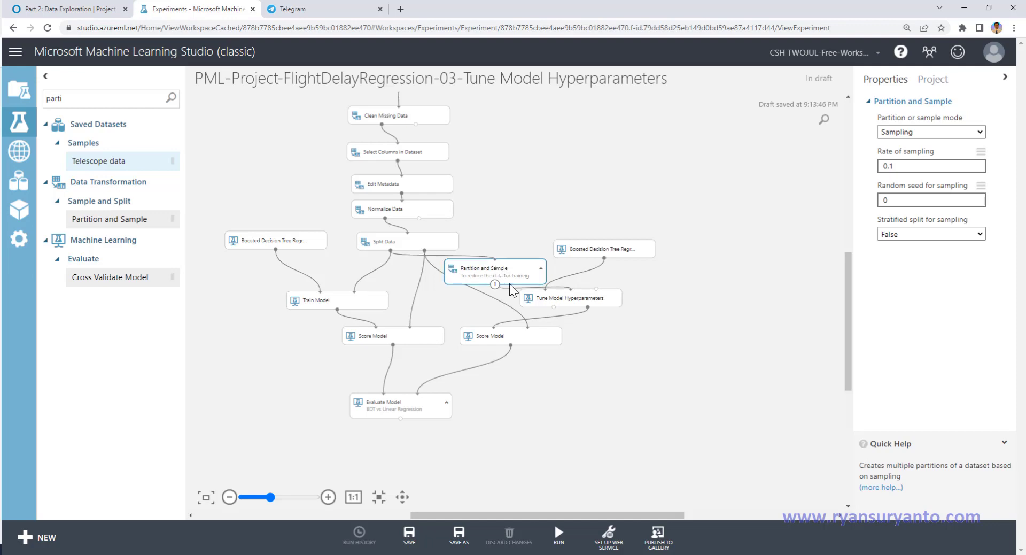
{"action": "left_click", "coordinate": [568, 303]}
{"action": "left_click_drag", "start_coordinate": [568, 303], "coordinate": [570, 310]}
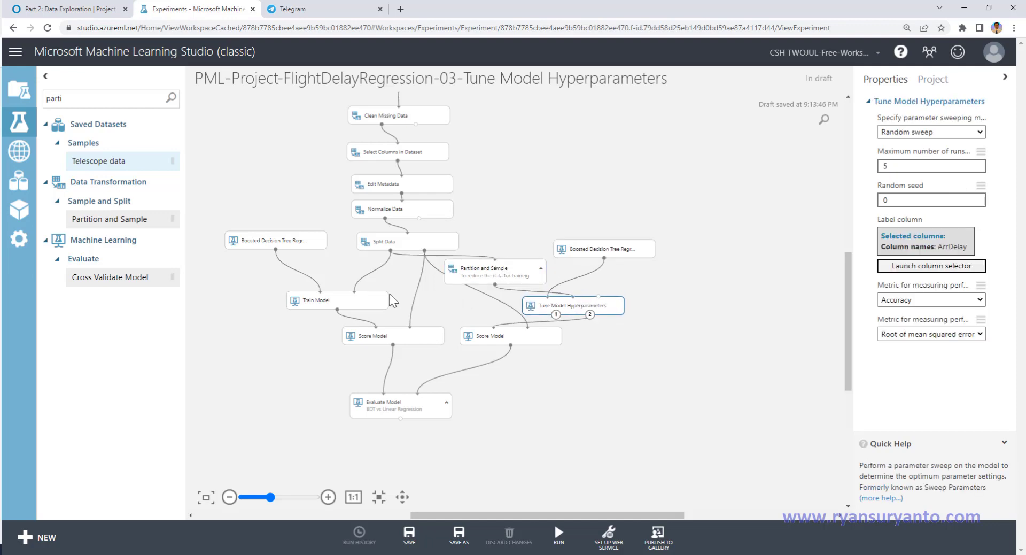
{"action": "left_click", "coordinate": [370, 297]}
{"action": "left_click_drag", "start_coordinate": [371, 297], "coordinate": [371, 306]}
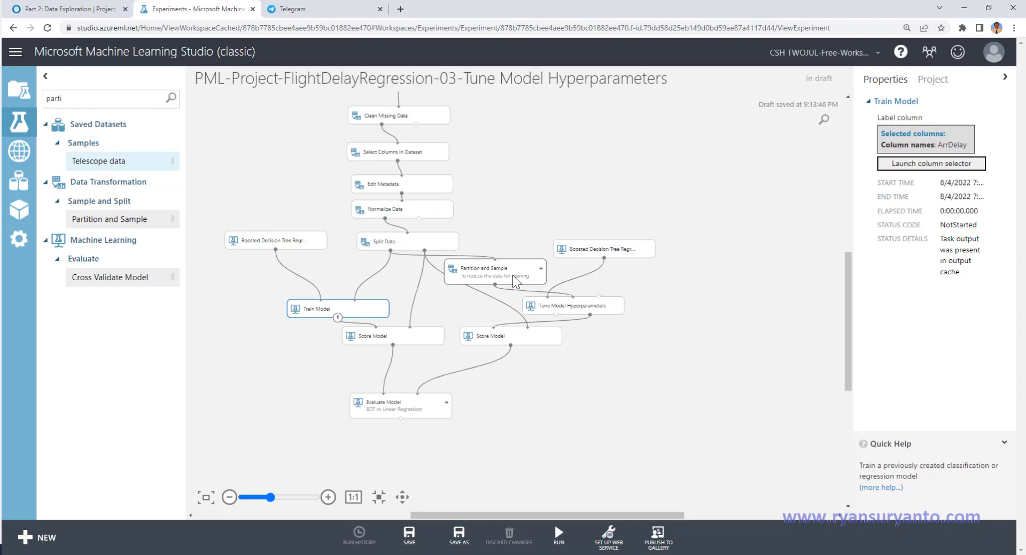
Step: Check the Partition and Sample settings, then save and run the experiment with the sampled tuning data
{"action": "left_click", "coordinate": [512, 274]}
{"action": "left_click", "coordinate": [909, 166]}
{"action": "left_click", "coordinate": [903, 200]}
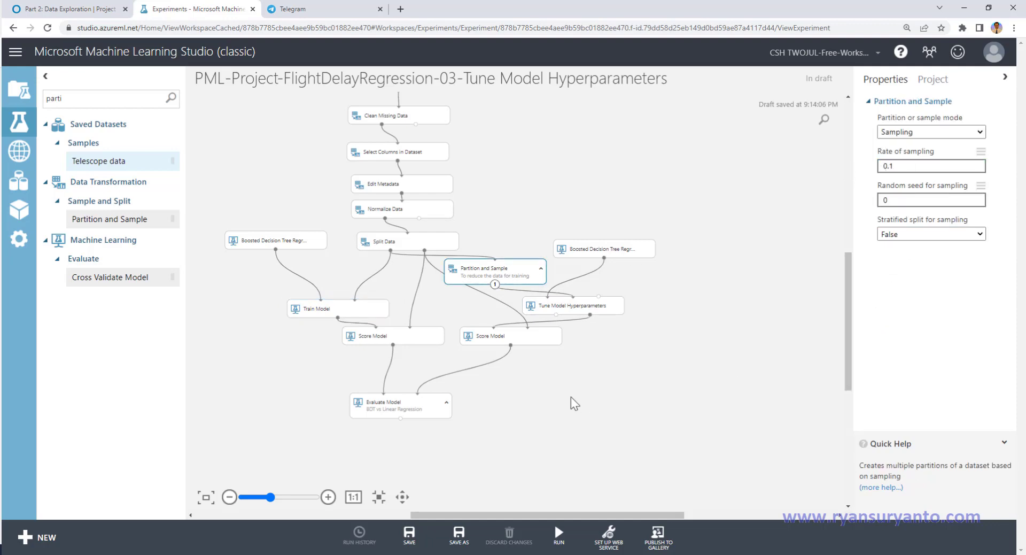
{"action": "left_click", "coordinate": [409, 531]}
{"action": "left_click_drag", "start_coordinate": [300, 248], "coordinate": [293, 246]}
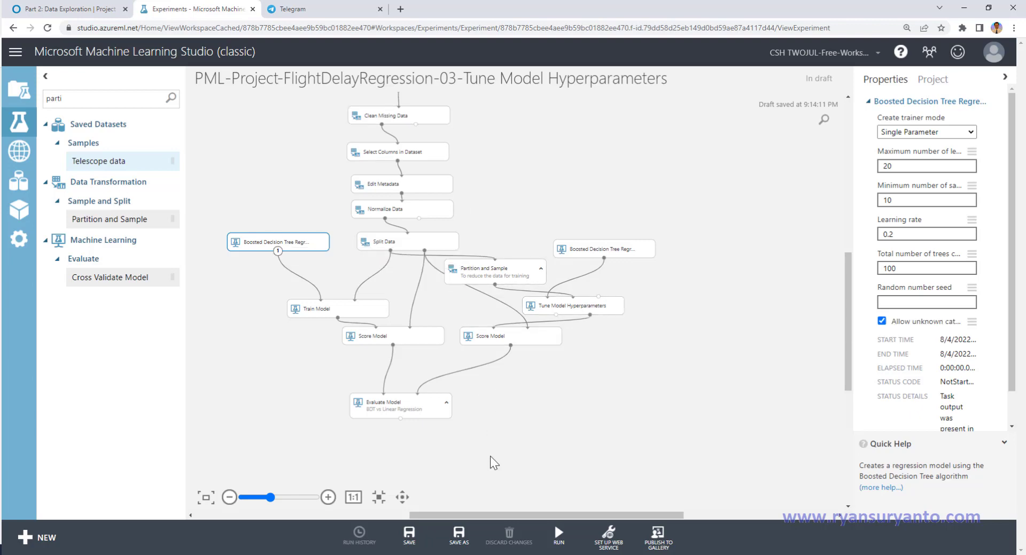
{"action": "left_click", "coordinate": [409, 534]}
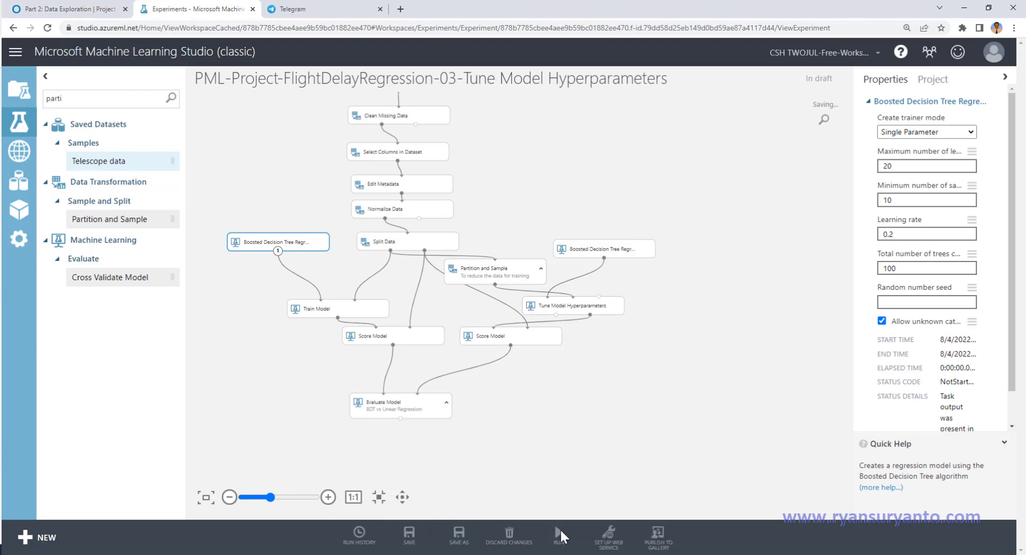
{"action": "left_click", "coordinate": [560, 531]}
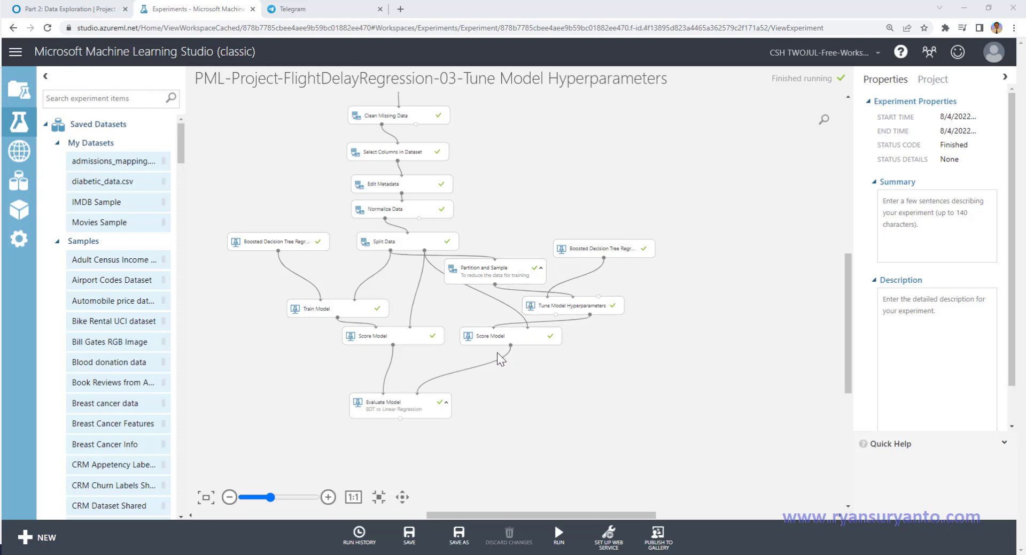
Step: Visualize the Evaluate Model results to compare the default model with the one tuned on sampled data
{"action": "right_click", "coordinate": [399, 418]}
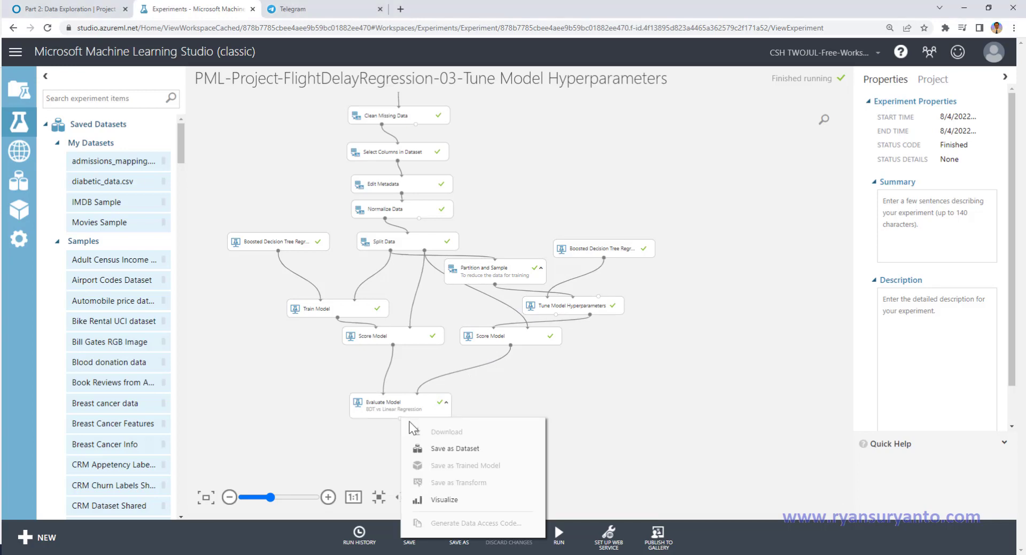
{"action": "left_click", "coordinate": [444, 498]}
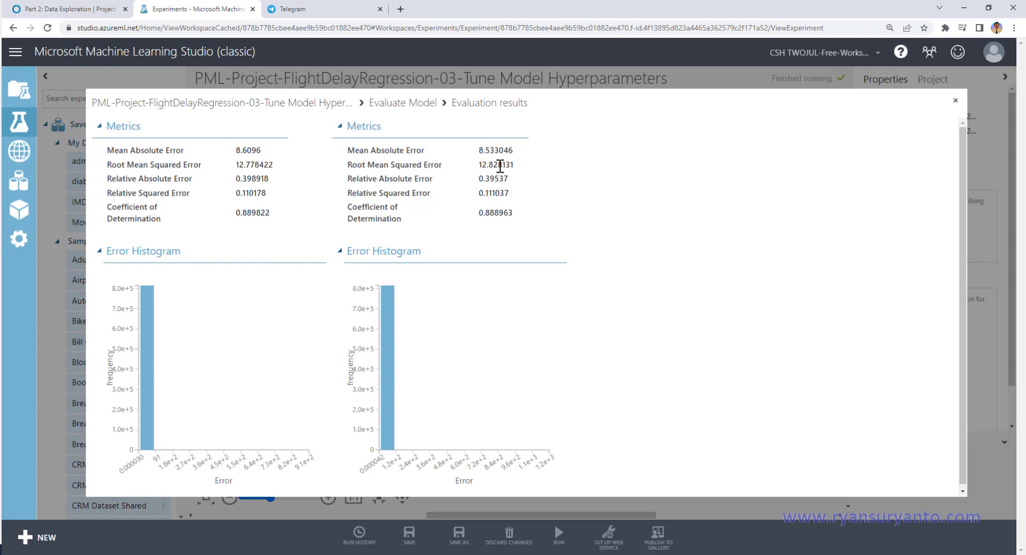
{"action": "left_click", "coordinate": [956, 107]}
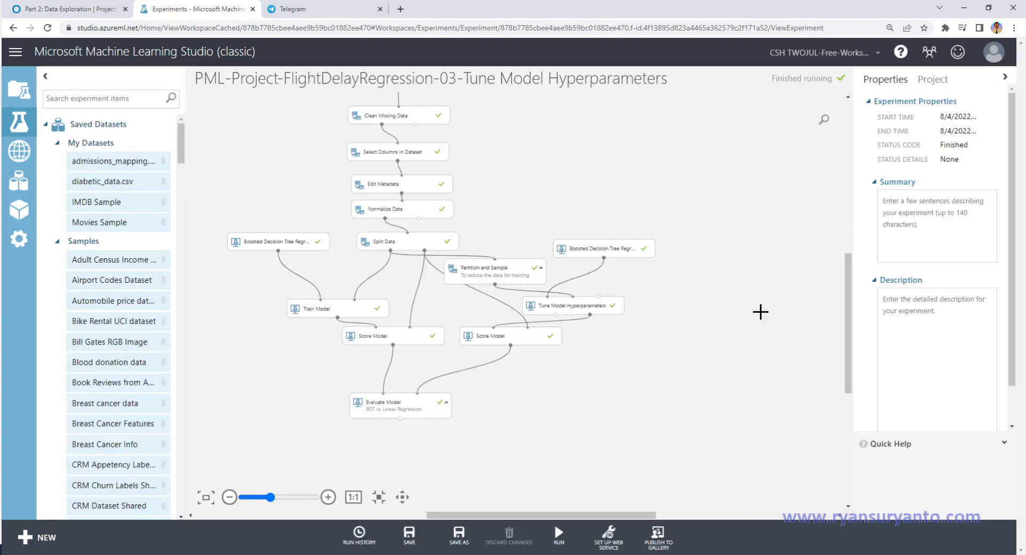
Step: Delete the Partition and Sample module and connect Split Data's first output directly to Tune Model Hyperparameters' dataset input
{"action": "left_click", "coordinate": [521, 277]}
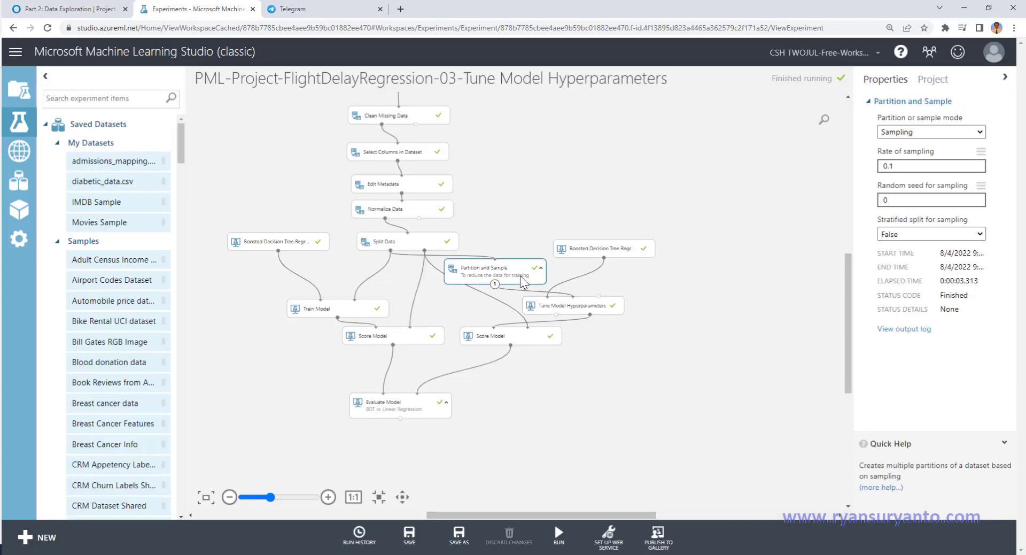
{"action": "key", "text": "Delete"}
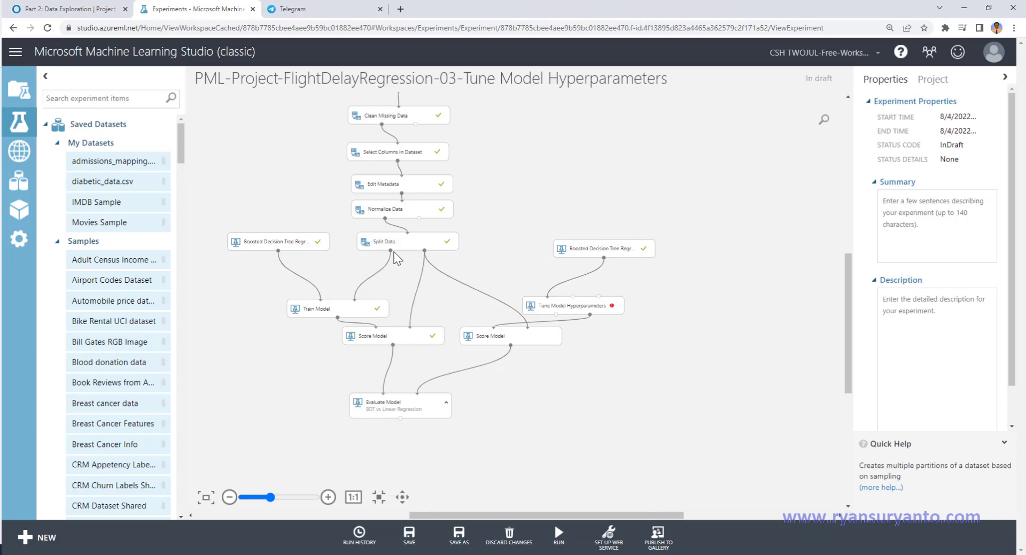
{"action": "left_click_drag", "start_coordinate": [391, 250], "coordinate": [572, 296]}
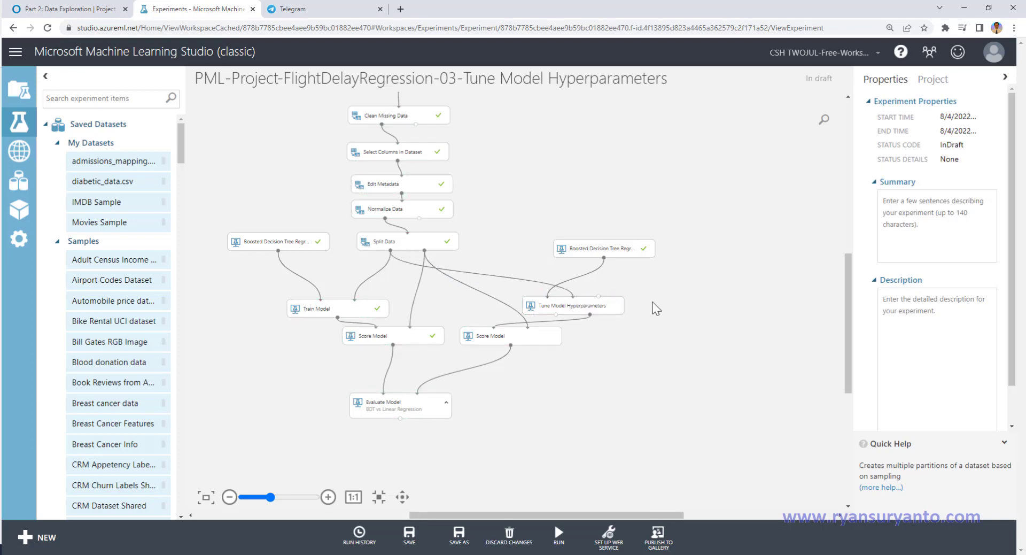
Step: Save the experiment, move Tune Model Hyperparameters closer to Split Data, and run the experiment on the full training split
{"action": "left_click", "coordinate": [410, 534]}
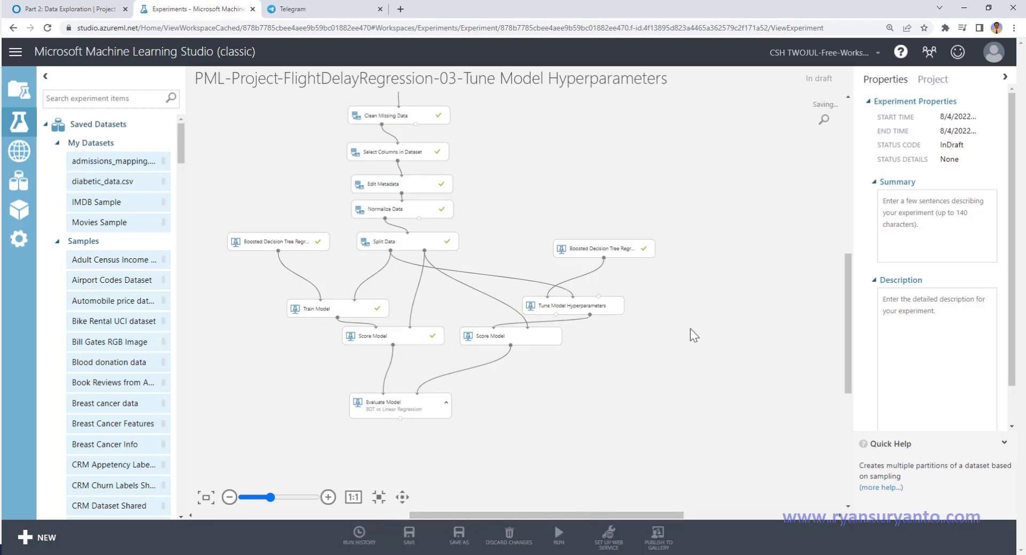
{"action": "left_click_drag", "start_coordinate": [575, 303], "coordinate": [555, 288]}
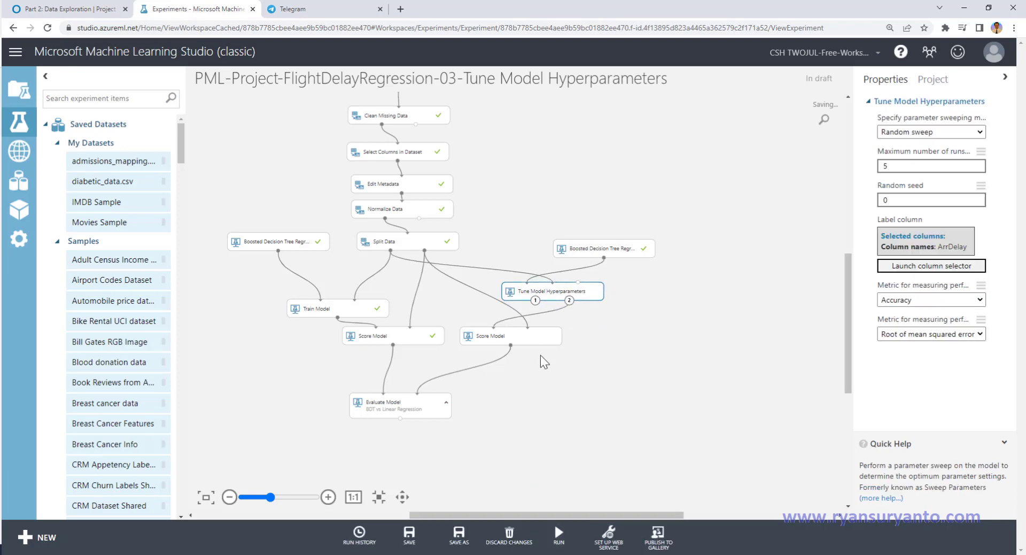
{"action": "mouse_move", "coordinate": [558, 537]}
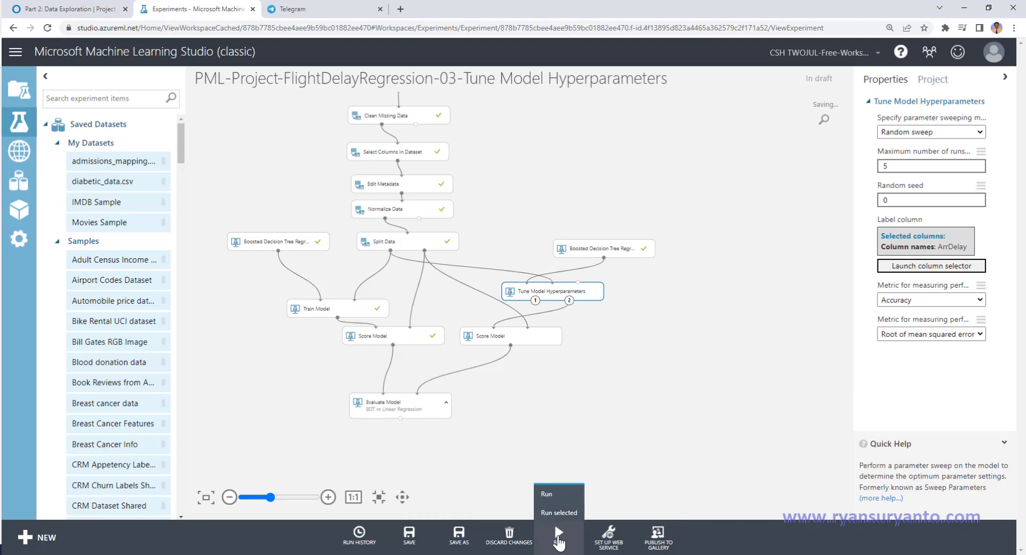
{"action": "left_click", "coordinate": [558, 537]}
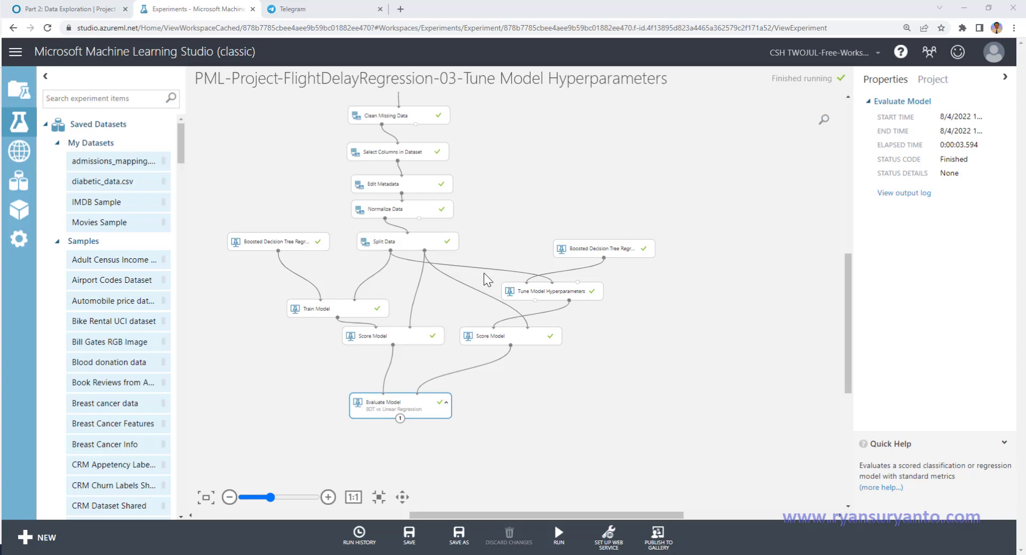
Step: Visualize the new Evaluate Model results and compare the root mean squared error of the default and tuned models
{"action": "left_click", "coordinate": [400, 417]}
{"action": "left_click", "coordinate": [445, 502]}
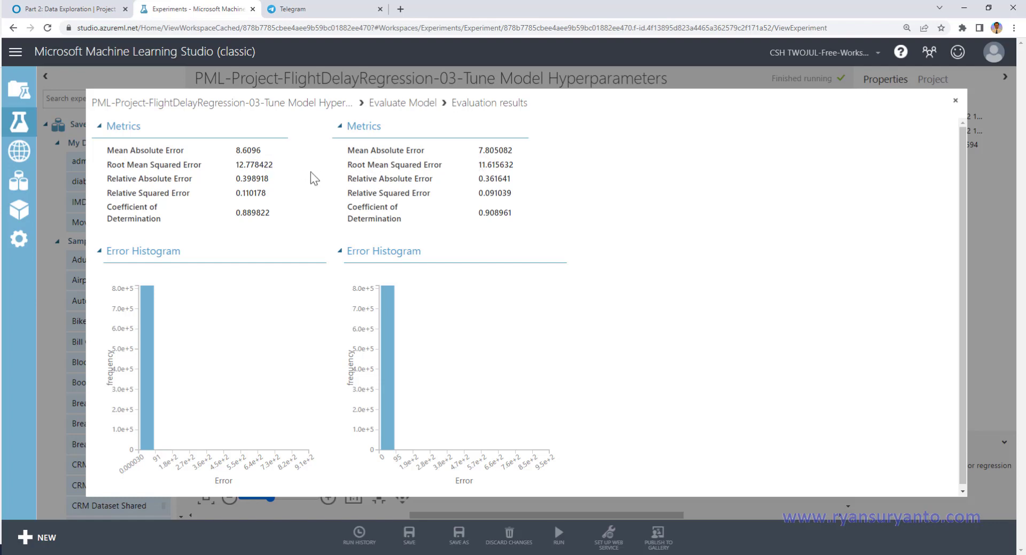
{"action": "left_click_drag", "start_coordinate": [479, 165], "coordinate": [528, 171]}
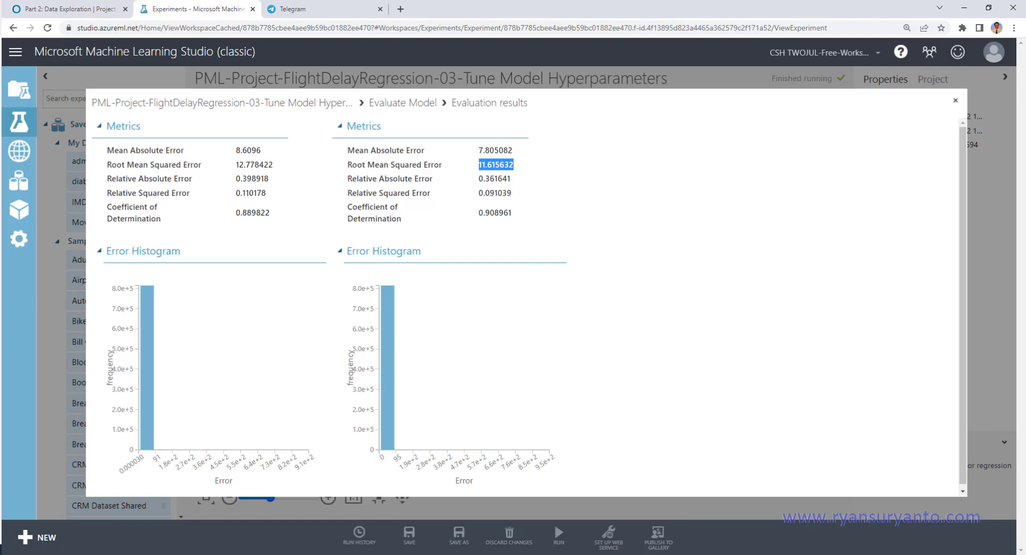
{"action": "left_click", "coordinate": [458, 554]}
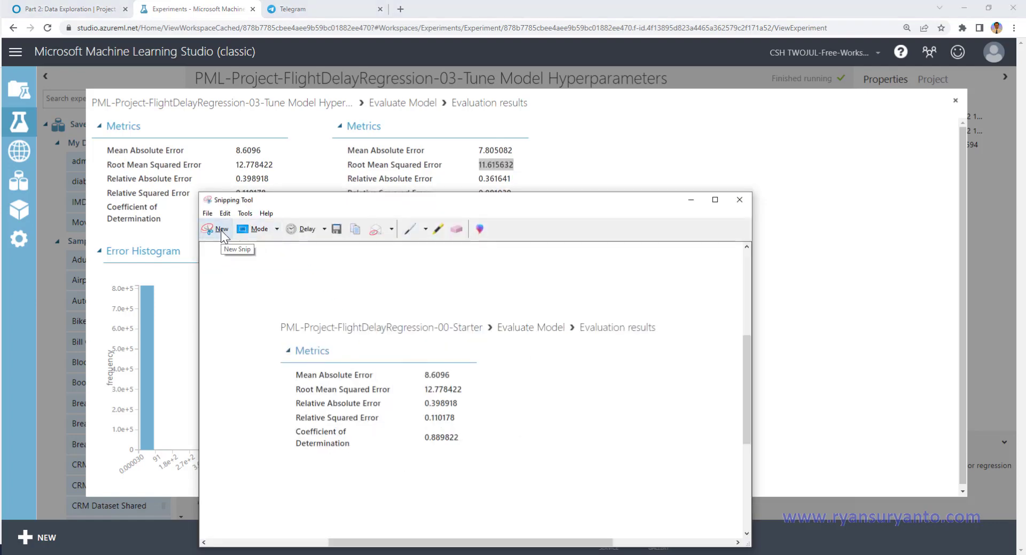
{"action": "left_click", "coordinate": [739, 199]}
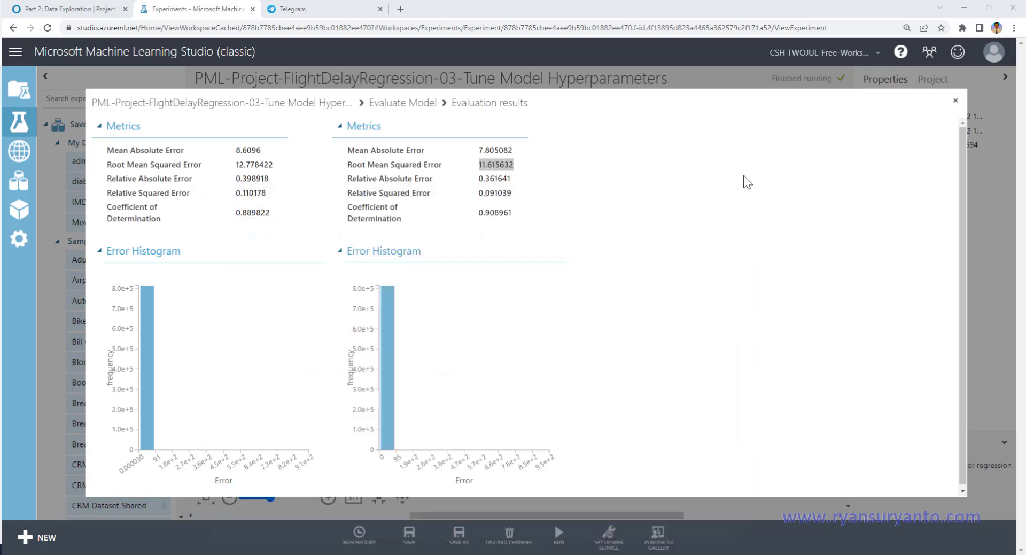
{"action": "left_click", "coordinate": [956, 101]}
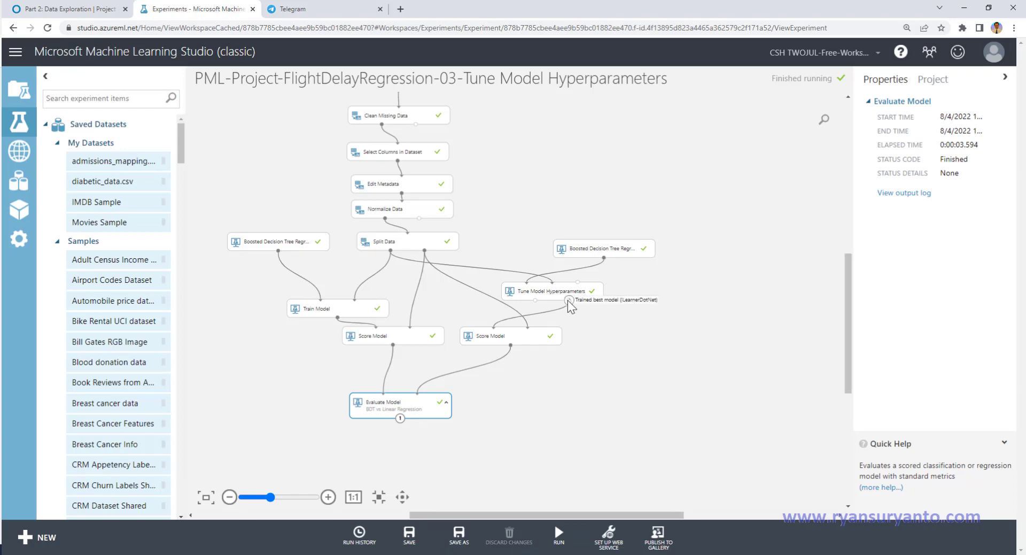
Step: Visualize the sweep results of Tune Model Hyperparameters to examine the parameter combinations and their error metrics
{"action": "right_click", "coordinate": [534, 299]}
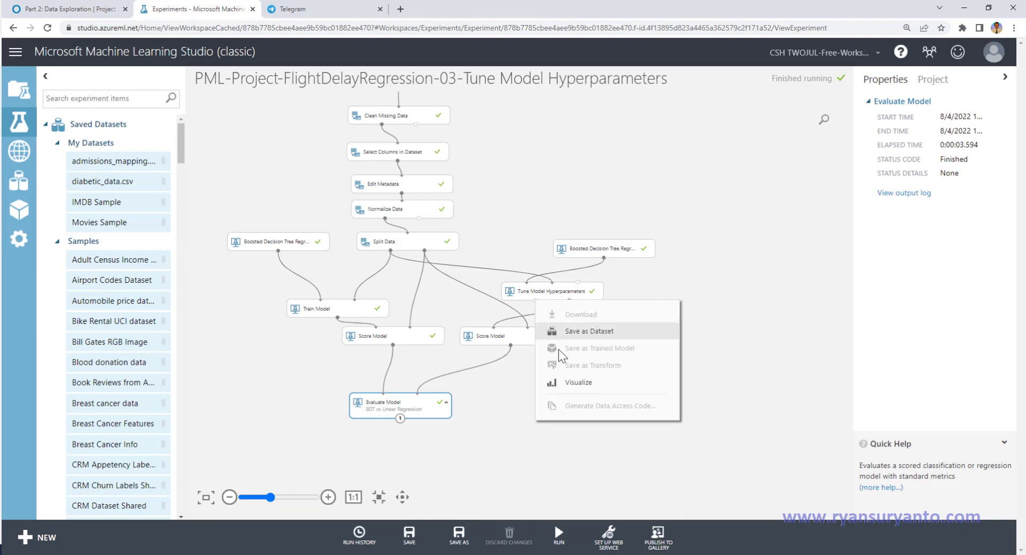
{"action": "left_click", "coordinate": [576, 380]}
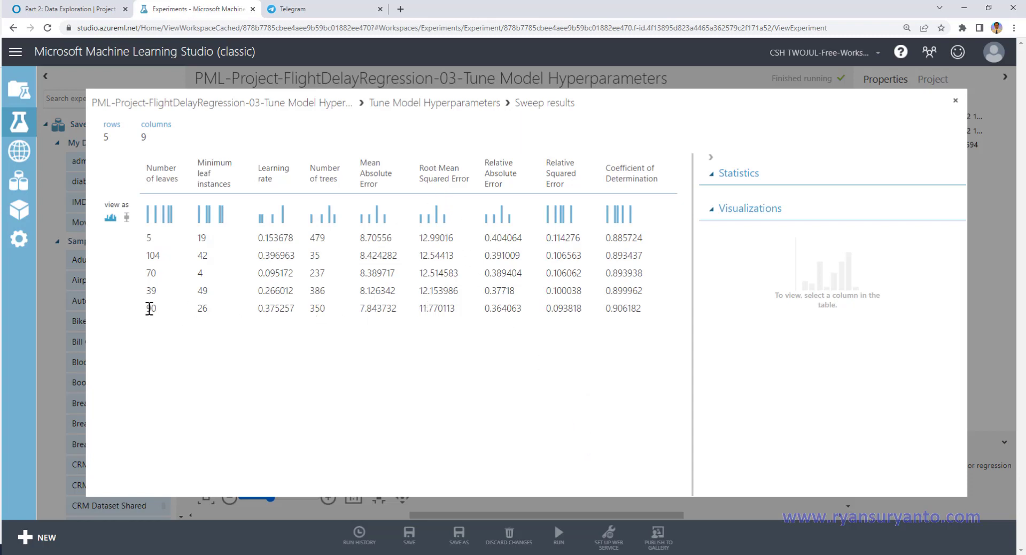
Step: Capture the sweep results table with Snipping Tool, circle its last row in red, and return to the experiment canvas
{"action": "left_click_drag", "start_coordinate": [147, 309], "coordinate": [648, 323]}
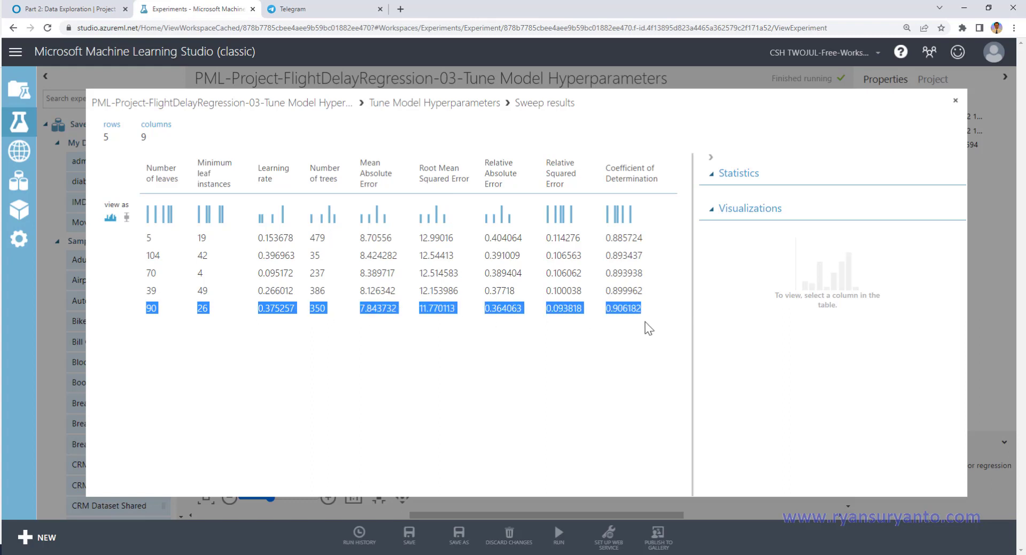
{"action": "left_click", "coordinate": [446, 380]}
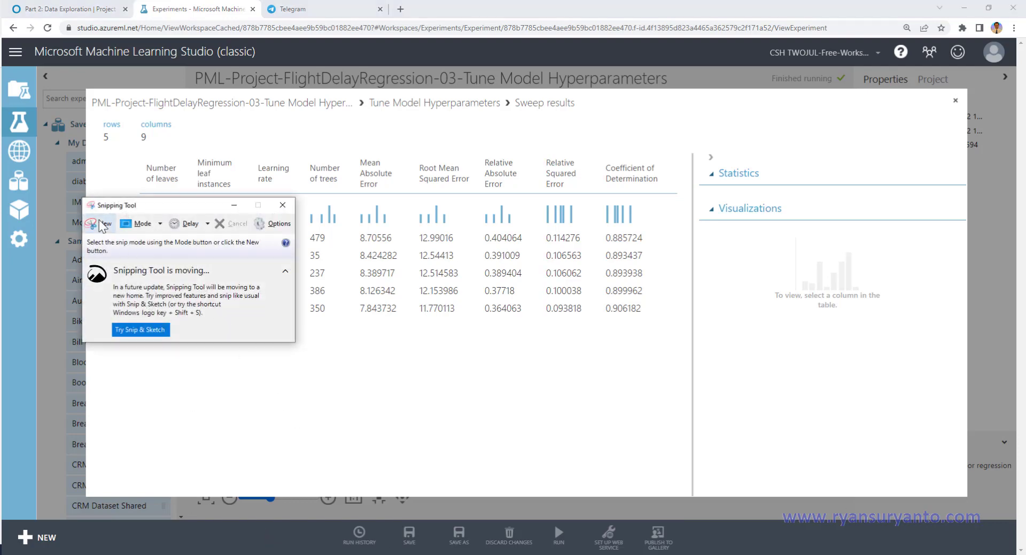
{"action": "left_click", "coordinate": [90, 224]}
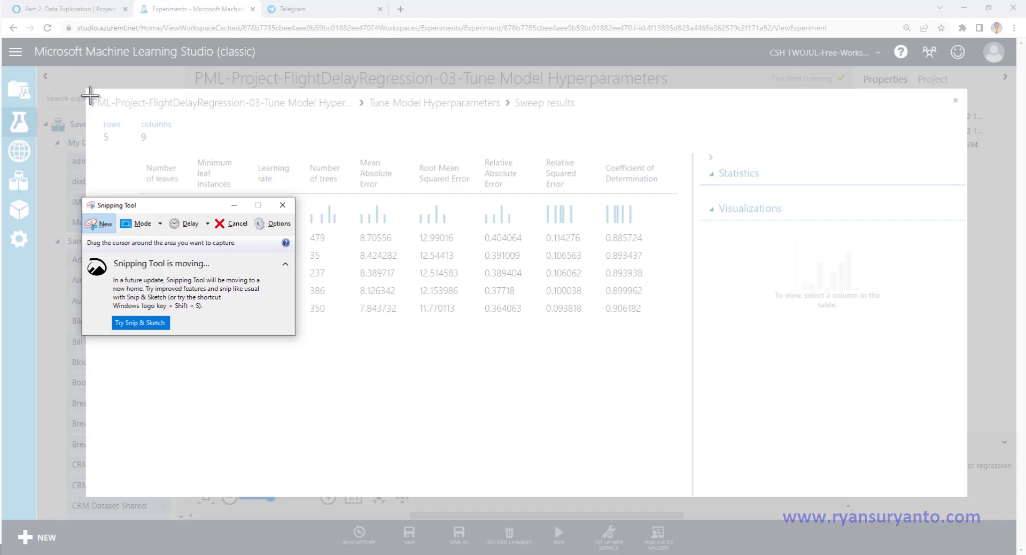
{"action": "left_click_drag", "start_coordinate": [90, 97], "coordinate": [684, 327]}
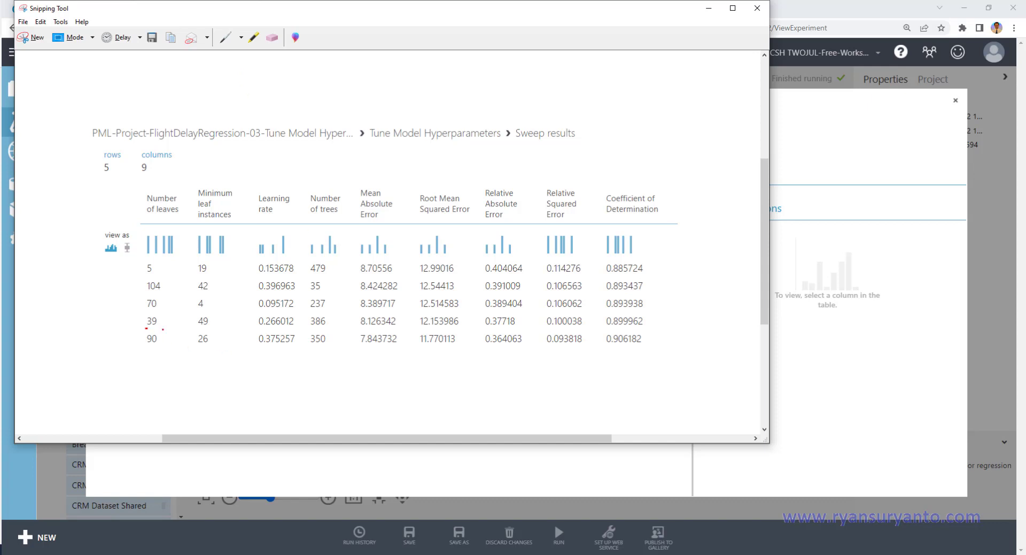
{"action": "mouse_move", "coordinate": [162, 329]}
{"action": "left_mouse_down"}
{"action": "mouse_move", "coordinate": [600, 329]}
{"action": "mouse_move", "coordinate": [648, 344]}
{"action": "mouse_move", "coordinate": [381, 383]}
{"action": "mouse_move", "coordinate": [108, 369]}
{"action": "mouse_move", "coordinate": [155, 329]}
{"action": "mouse_move", "coordinate": [620, 324]}
{"action": "left_mouse_up"}
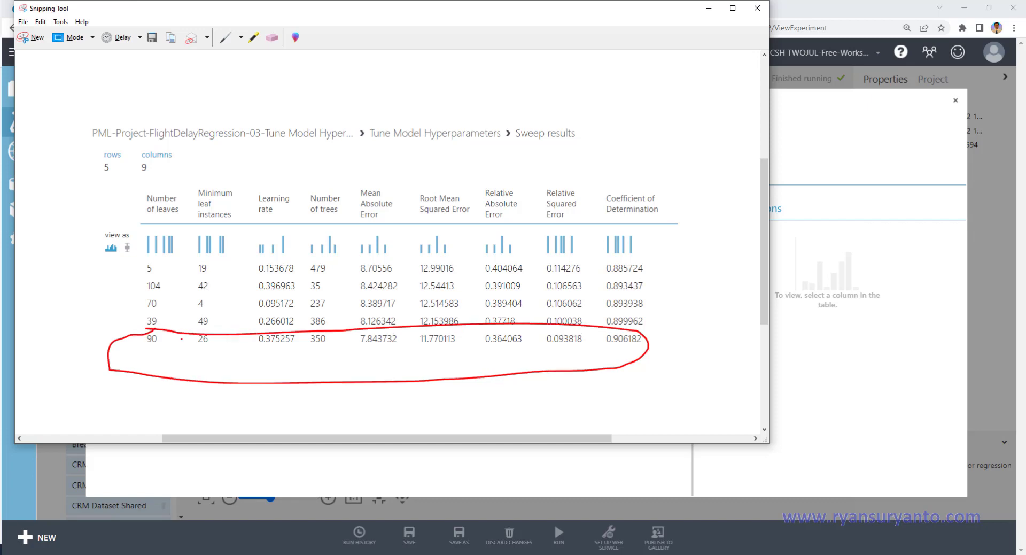
{"action": "left_click", "coordinate": [871, 151]}
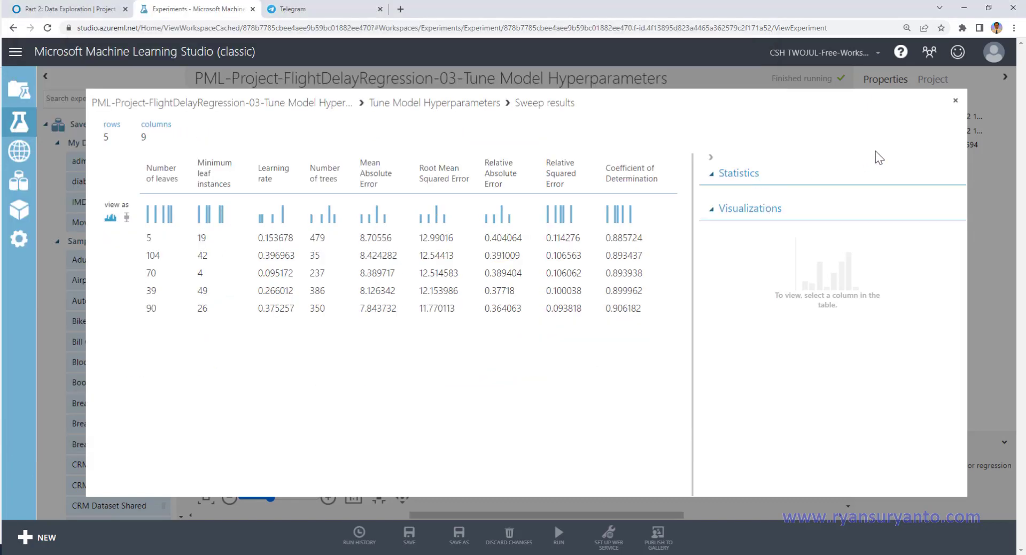
{"action": "left_click", "coordinate": [957, 103]}
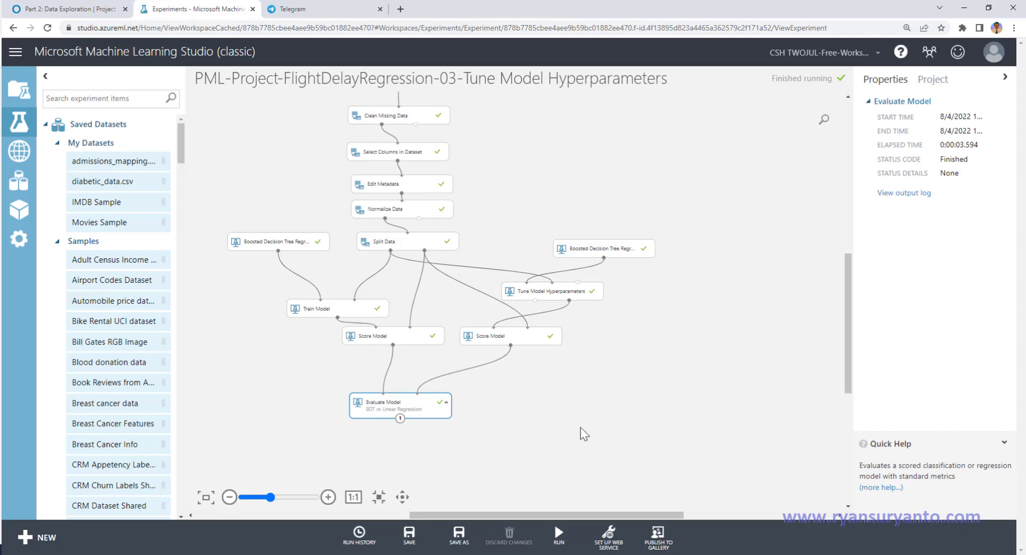
Step: Set the default Boosted Decision Tree Regression's maximum number of leaves to 90 and minimum number of samples to 26
{"action": "left_click", "coordinate": [281, 239]}
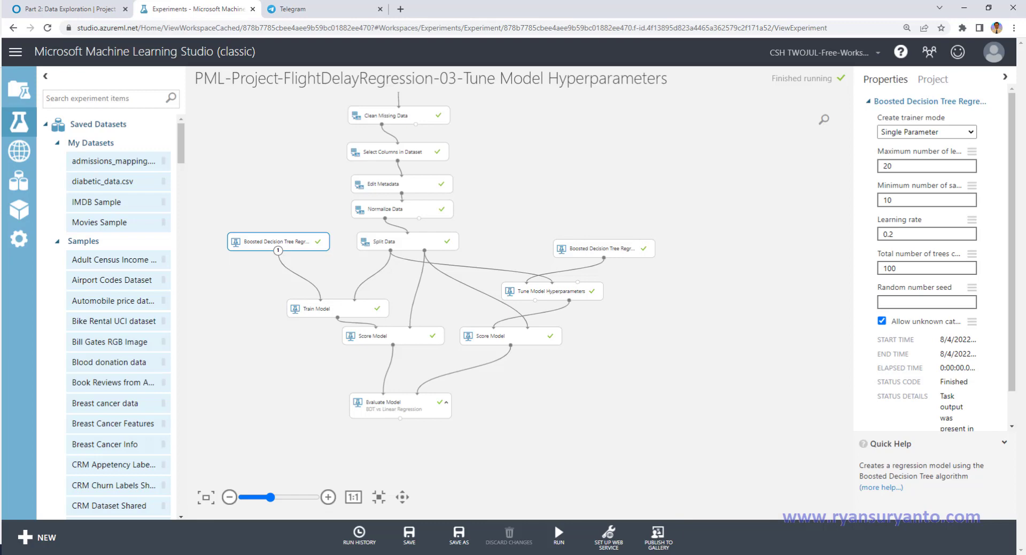
{"action": "left_click", "coordinate": [415, 554]}
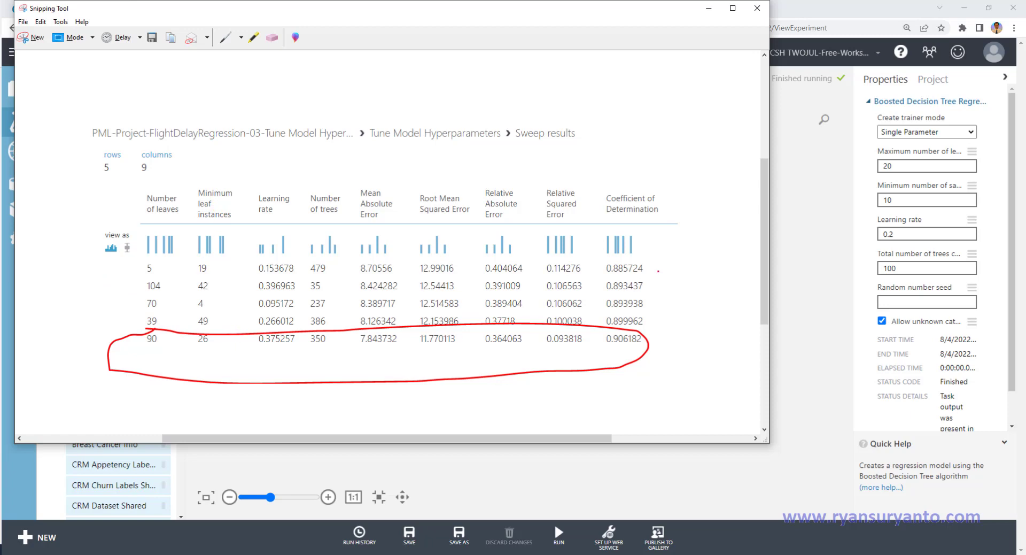
{"action": "left_click", "coordinate": [901, 167]}
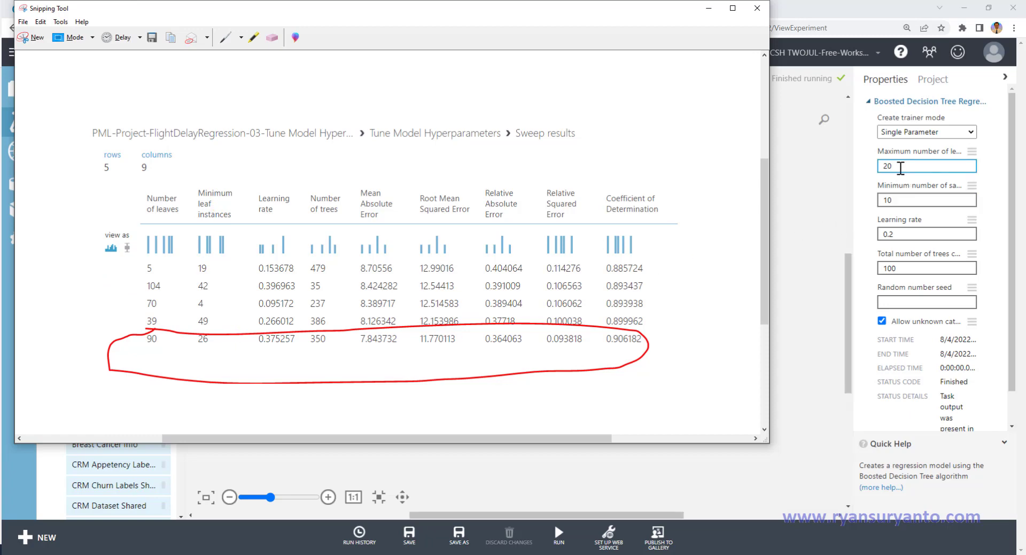
{"action": "key", "text": "BackSpace"}
{"action": "key", "text": "BackSpace"}
{"action": "type", "text": "9"}
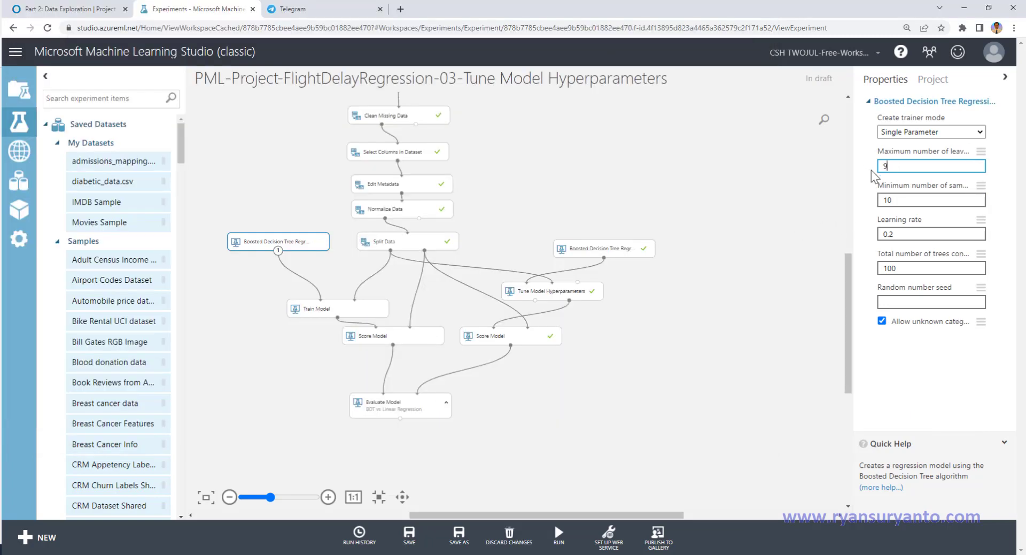
{"action": "type", "text": "0"}
{"action": "key", "text": "Tab"}
{"action": "type", "text": "26"}
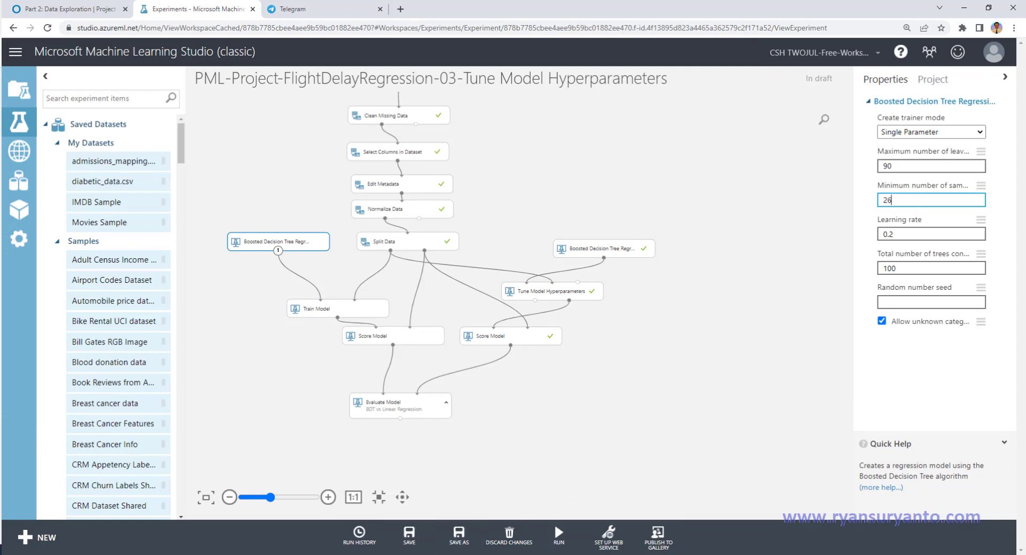
Step: Check the circled row in the Snipping Tool capture and set the default boosted decision tree's learning rate to 0.375257
{"action": "key", "text": "alt+Tab"}
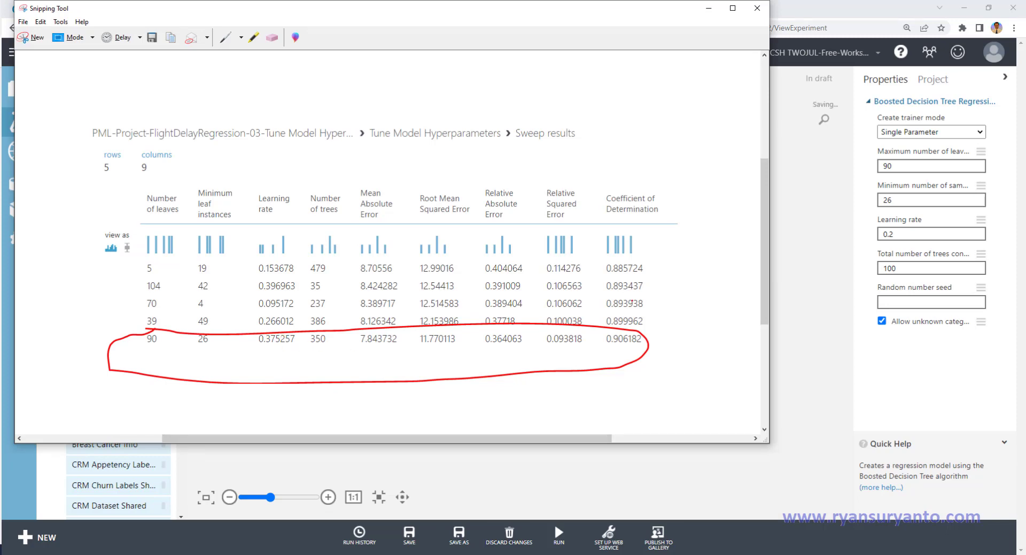
{"action": "left_click", "coordinate": [905, 233]}
{"action": "key", "text": "BackSpace"}
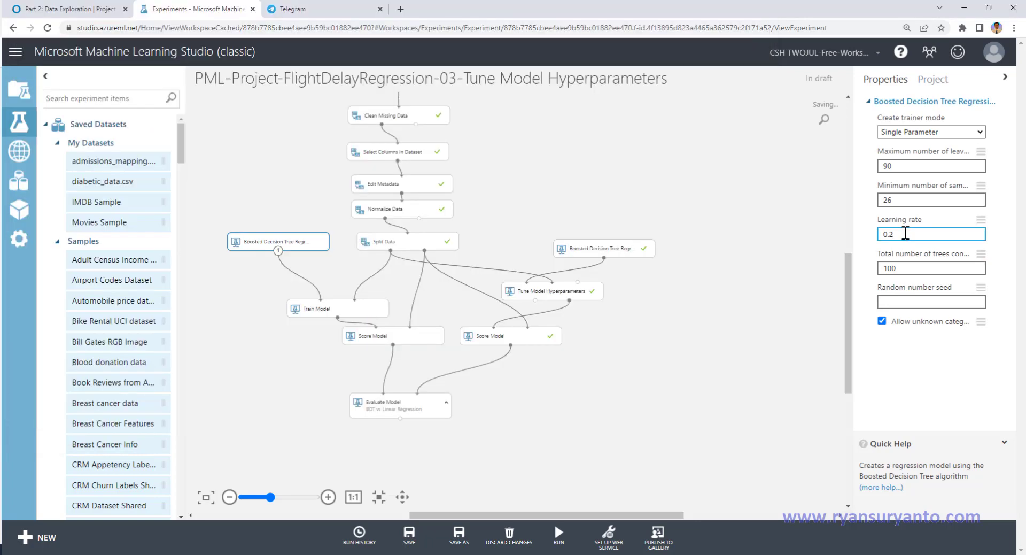
{"action": "type", "text": "375257"}
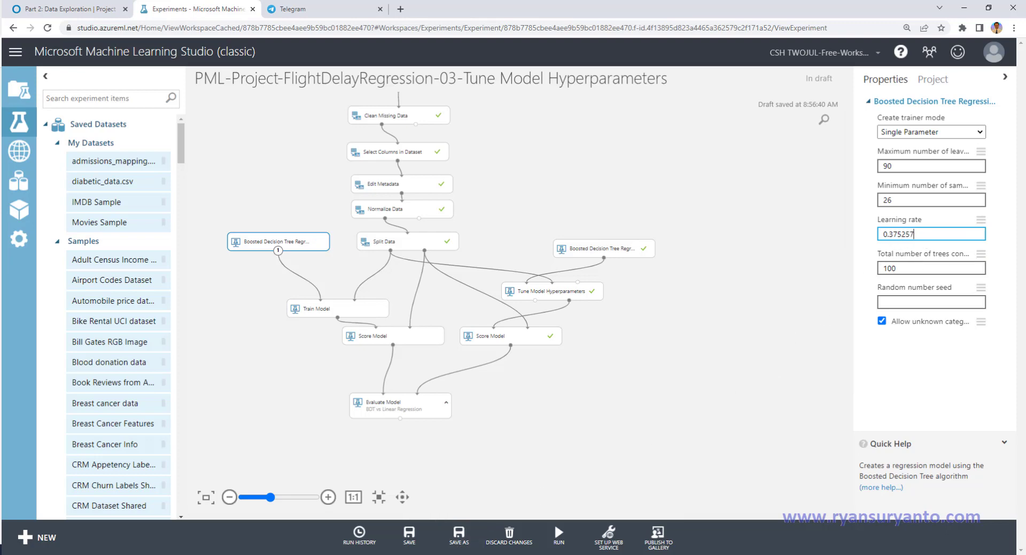
Step: Set the default boosted decision tree's total number of trees to 350 and check the values against the captured sweep row
{"action": "left_click", "coordinate": [434, 553]}
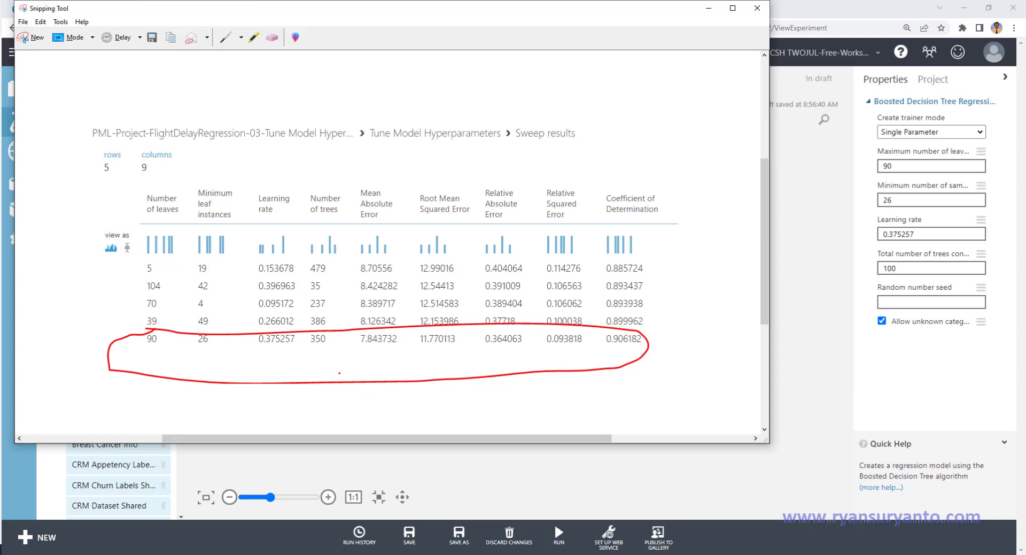
{"action": "left_click", "coordinate": [899, 267]}
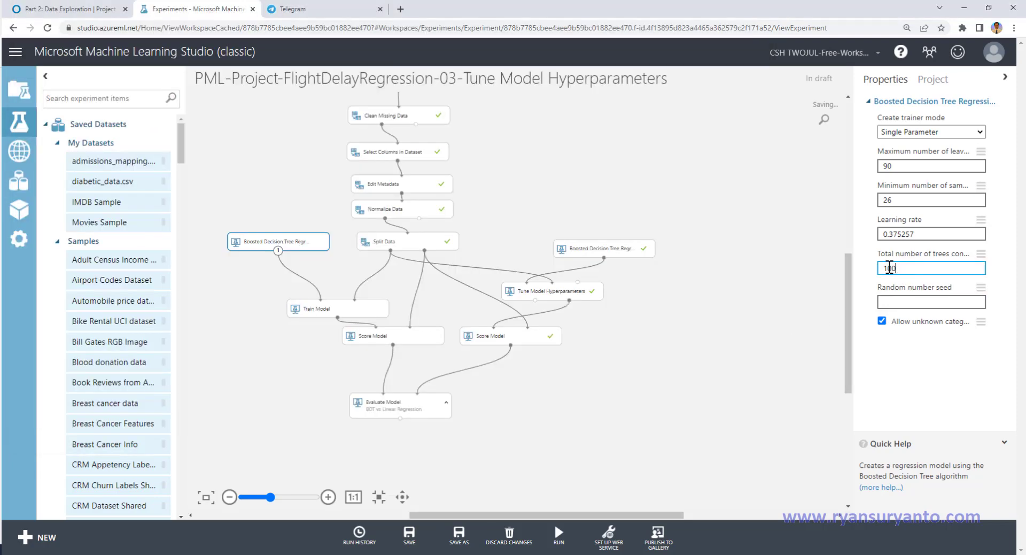
{"action": "double_click", "coordinate": [885, 268]}
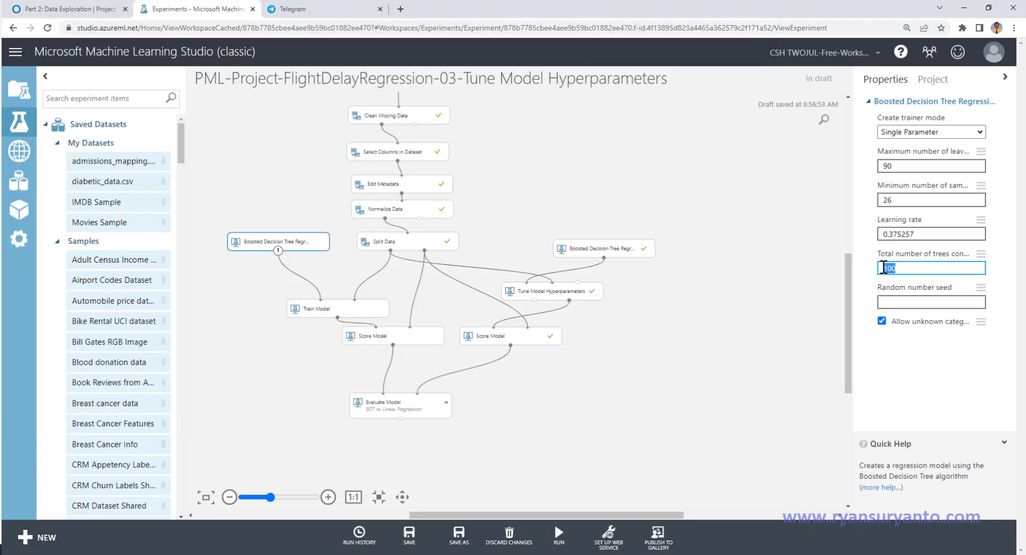
{"action": "type", "text": "350"}
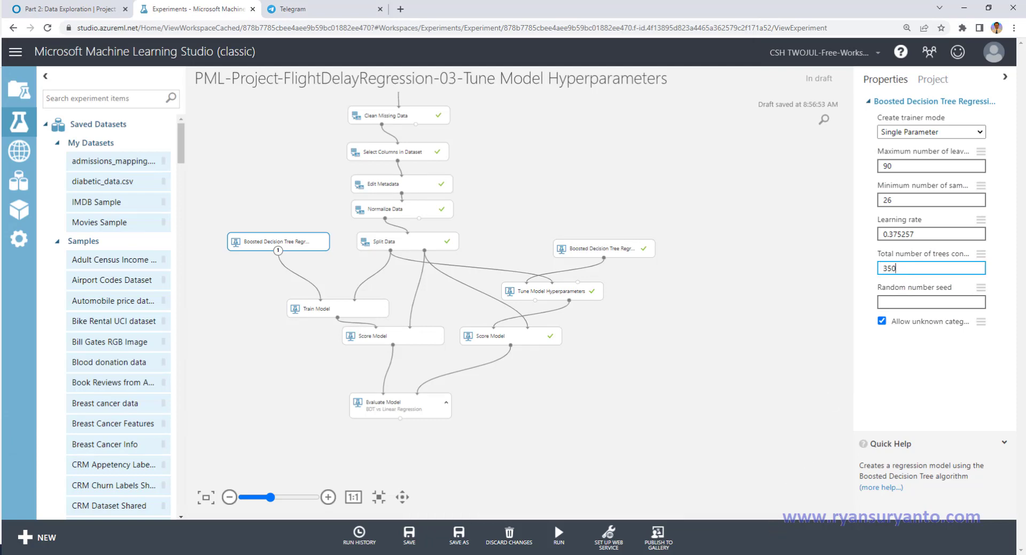
{"action": "left_click", "coordinate": [404, 554]}
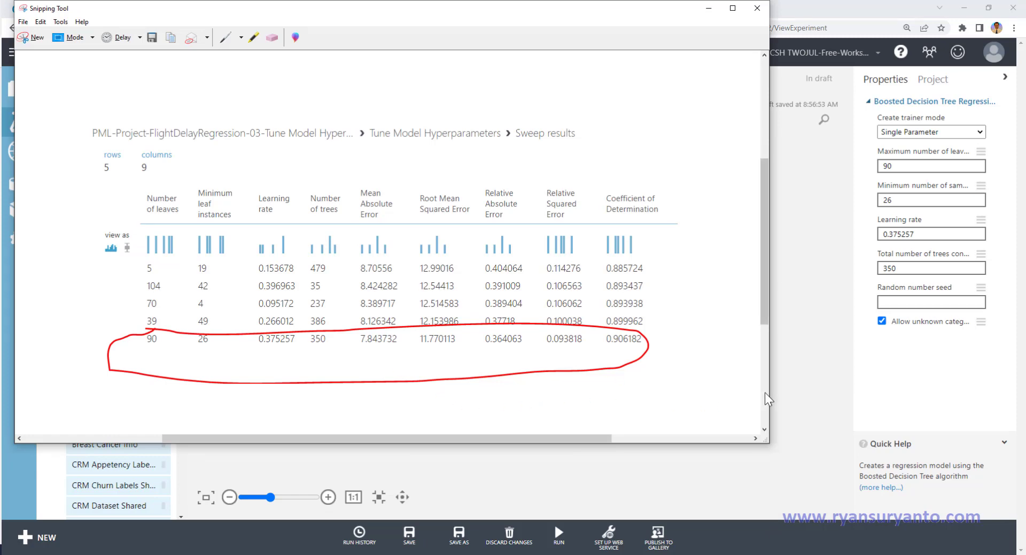
{"action": "left_click", "coordinate": [790, 377]}
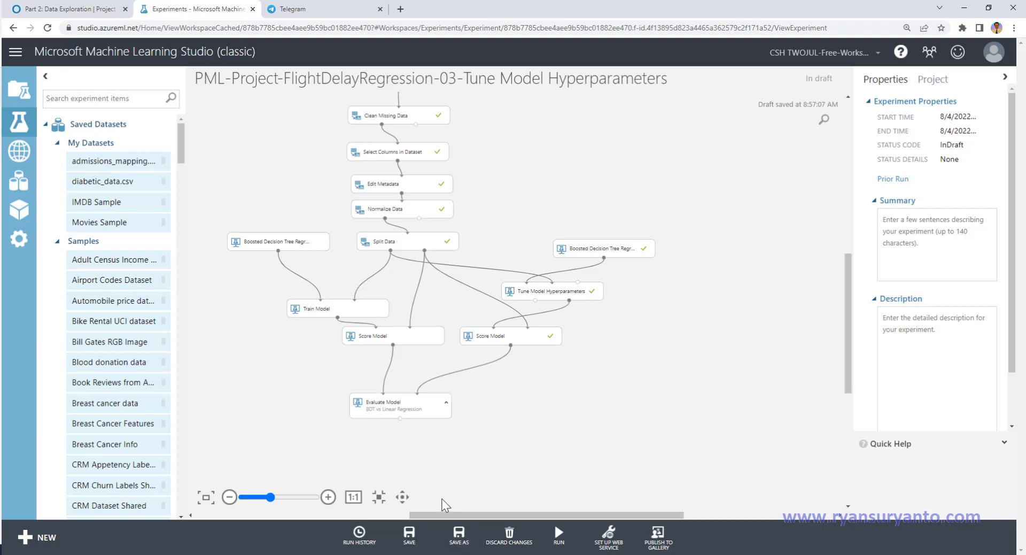
Step: Create a copy of the experiment named PML-Project-FlightDelayRegression-04-Cross Validation and save it
{"action": "left_click", "coordinate": [458, 537]}
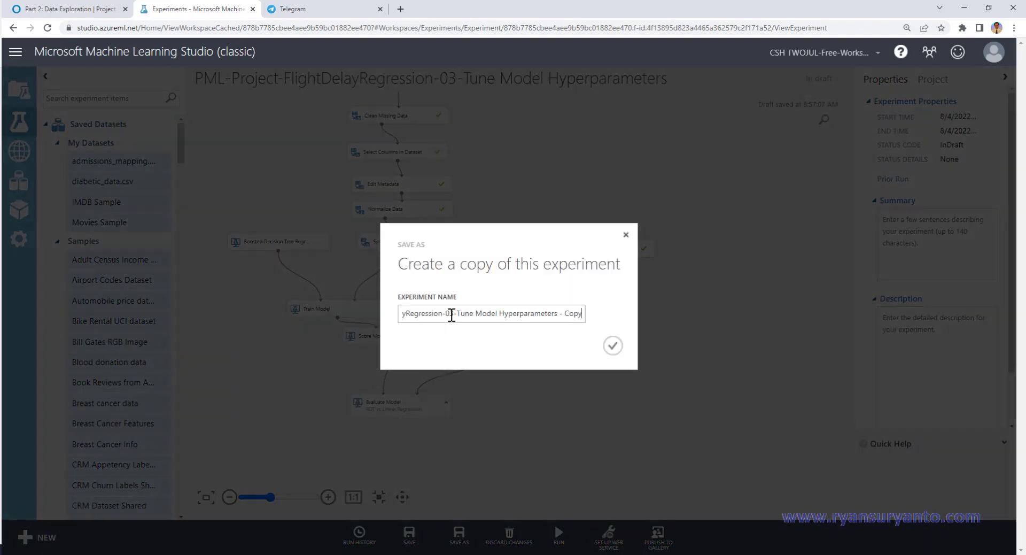
{"action": "left_click", "coordinate": [451, 314]}
{"action": "key", "text": "Delete"}
{"action": "type", "text": "4"}
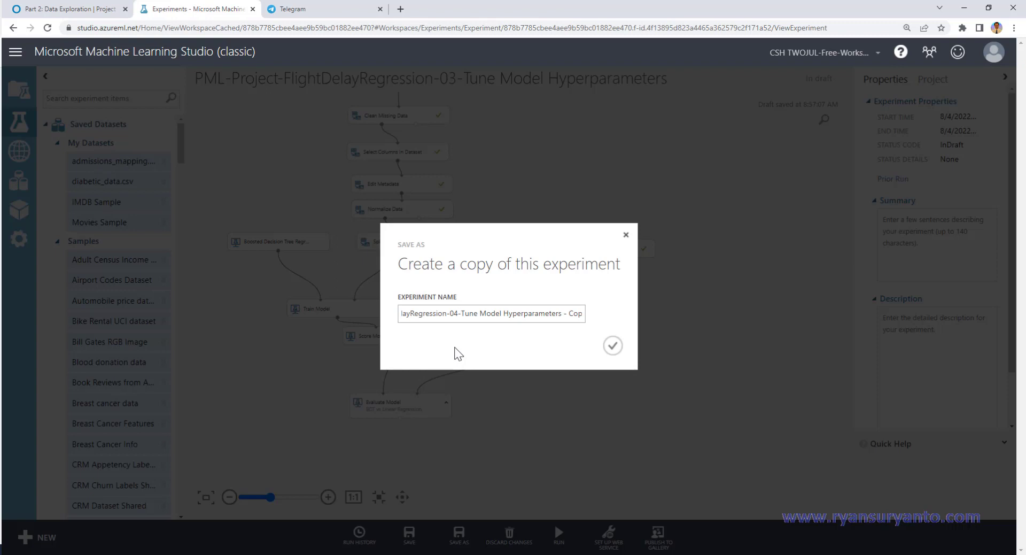
{"action": "key", "text": "shift+Right"}
{"action": "key", "text": "shift+Right"}
{"action": "key", "text": "shift+Right"}
{"action": "key", "text": "shift+Right"}
{"action": "key", "text": "shift+Right"}
{"action": "key", "text": "shift+Right"}
{"action": "key", "text": "shift+Right"}
{"action": "key", "text": "shift+Right"}
{"action": "key", "text": "shift+Right"}
{"action": "key", "text": "shift+Right"}
{"action": "key", "text": "shift+Right"}
{"action": "key", "text": "shift+Right"}
{"action": "key", "text": "shift+Right"}
{"action": "key", "text": "shift+Right"}
{"action": "key", "text": "shift+Right"}
{"action": "key", "text": "shift+Right"}
{"action": "key", "text": "shift+Right"}
{"action": "key", "text": "shift+Right"}
{"action": "key", "text": "shift+Right"}
{"action": "key", "text": "shift+Right"}
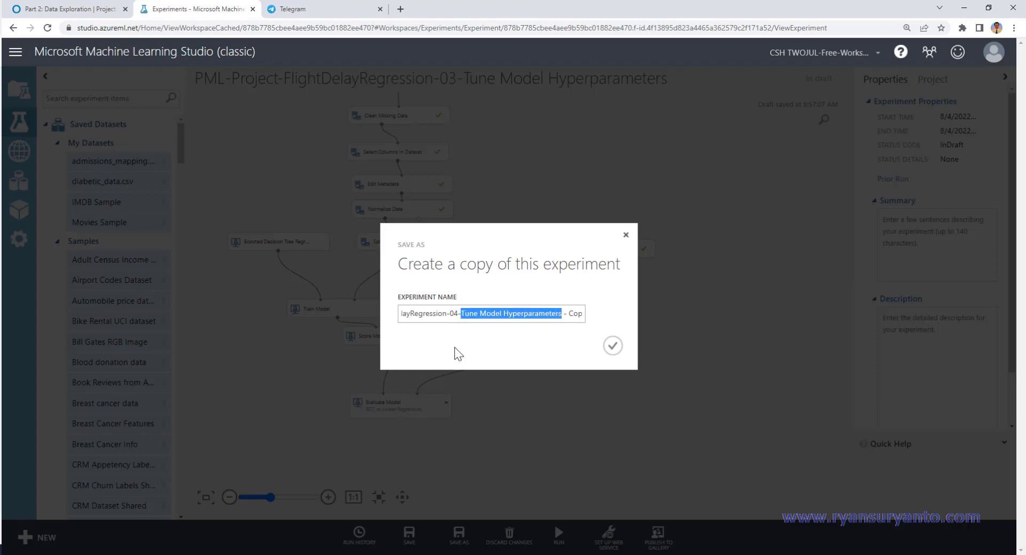
{"action": "key", "text": "shift+Right"}
{"action": "key", "text": "shift+Right"}
{"action": "key", "text": "shift+Right"}
{"action": "key", "text": "shift+Right"}
{"action": "key", "text": "shift+Right"}
{"action": "key", "text": "shift+Right"}
{"action": "key", "text": "shift+Right"}
{"action": "type", "text": "Cros"}
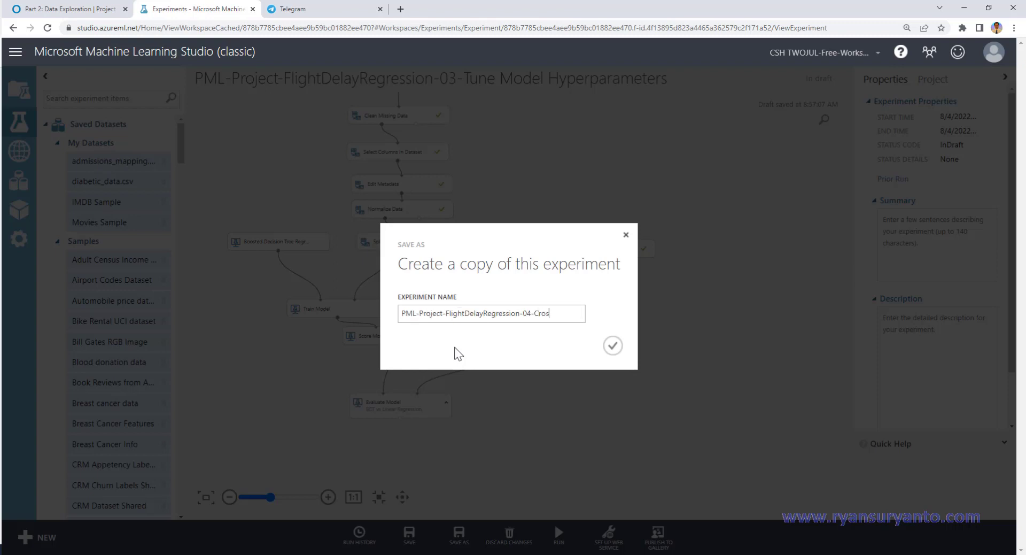
{"action": "type", "text": "s Validation"}
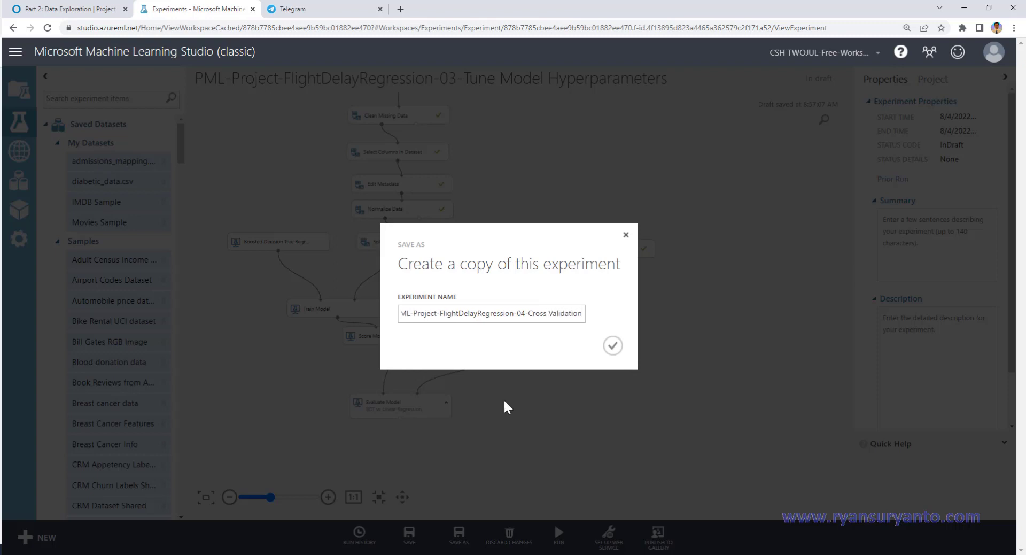
{"action": "left_click", "coordinate": [612, 346]}
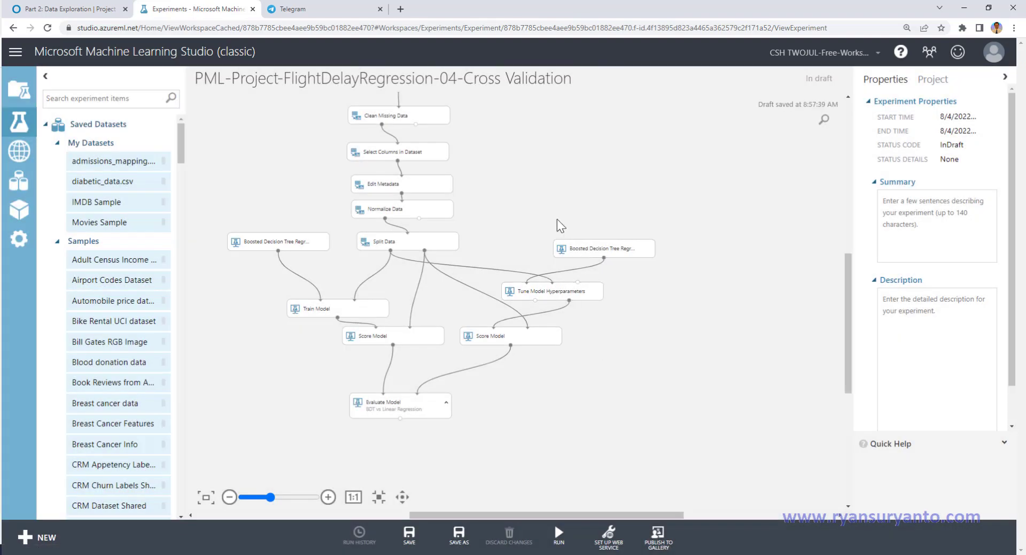
{"action": "left_click_drag", "start_coordinate": [518, 212], "coordinate": [601, 374]}
{"action": "left_click", "coordinate": [407, 537]}
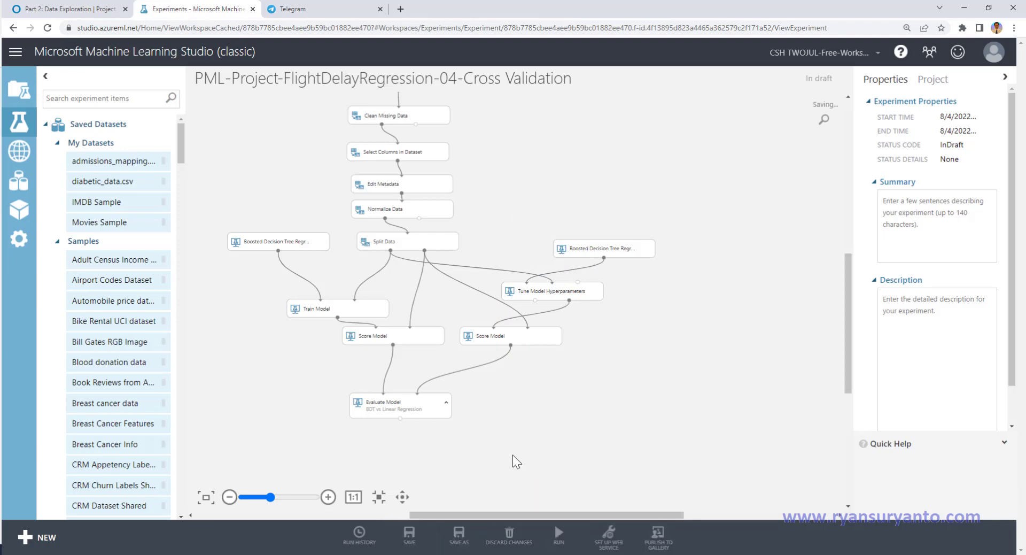